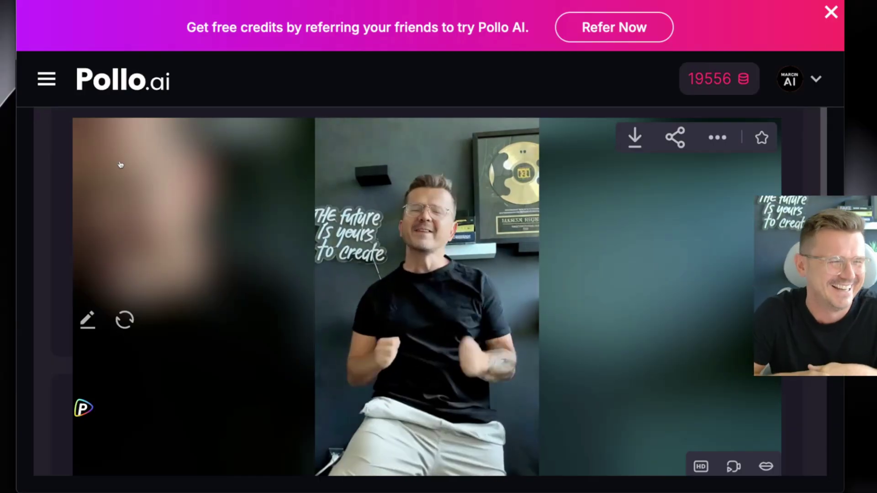
Preview the newest downloaded file in Quick Look, then return to Pollo AI.
key("super+Tab")
left_click(310, 62)
key("space")
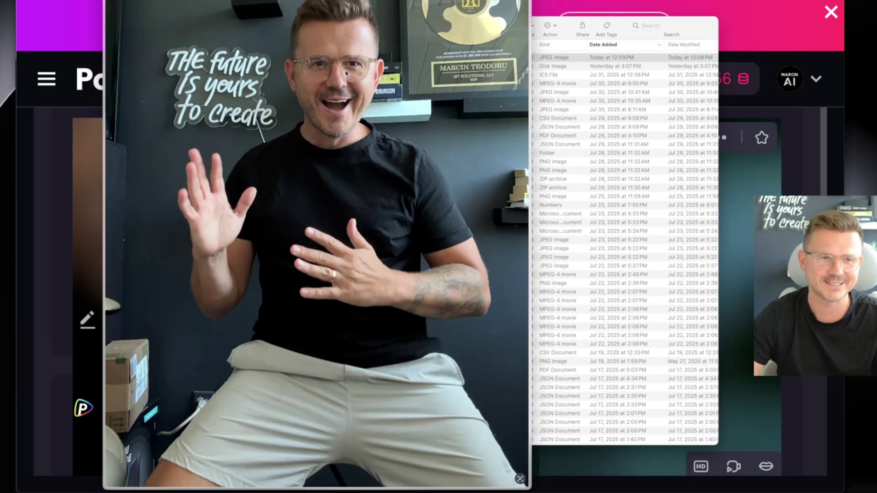
key("space")
key("super+Tab")
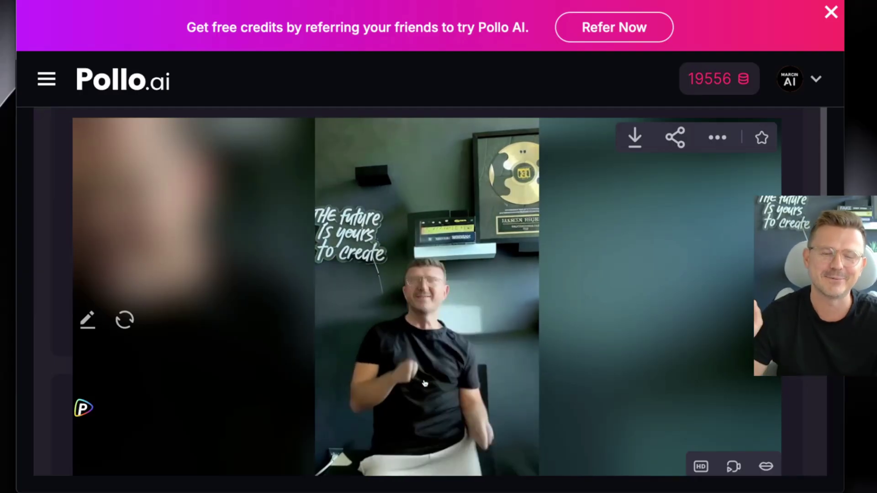
Zoom the browser out twice to reveal the tools list, then scroll through the results feed.
key("ctrl+minus")
key("ctrl+minus")
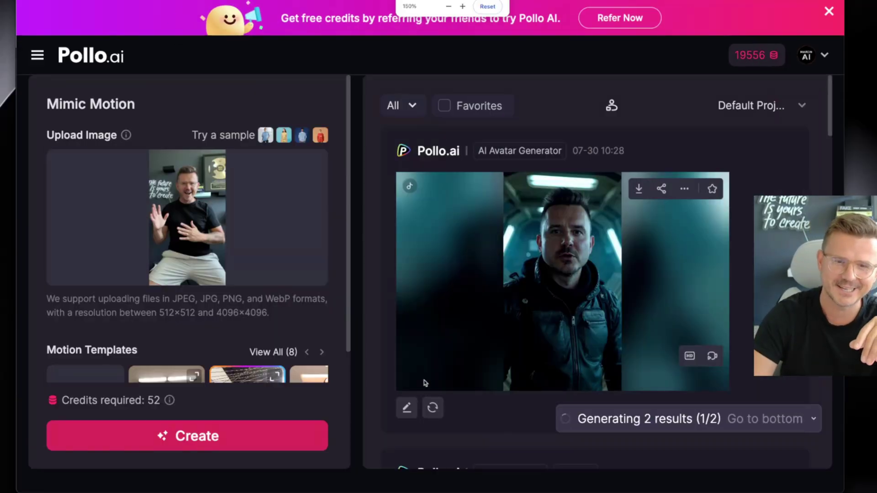
key("ctrl+minus")
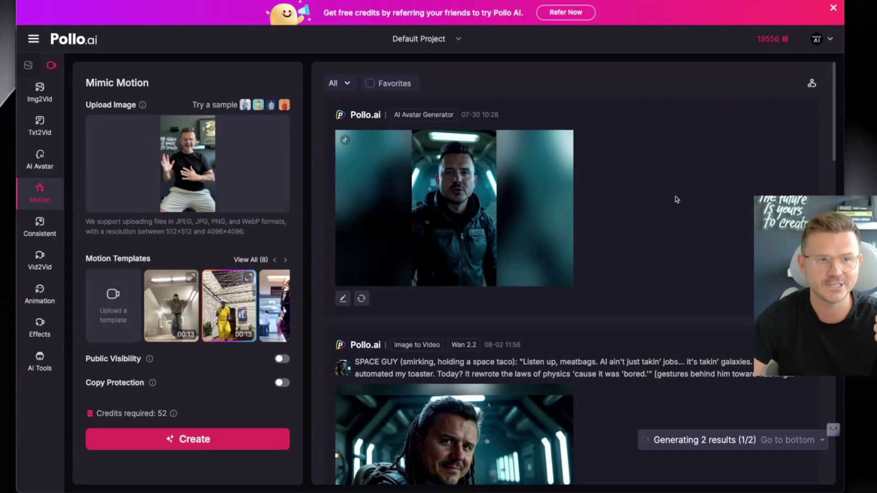
scroll(676, 200, "down", 1)
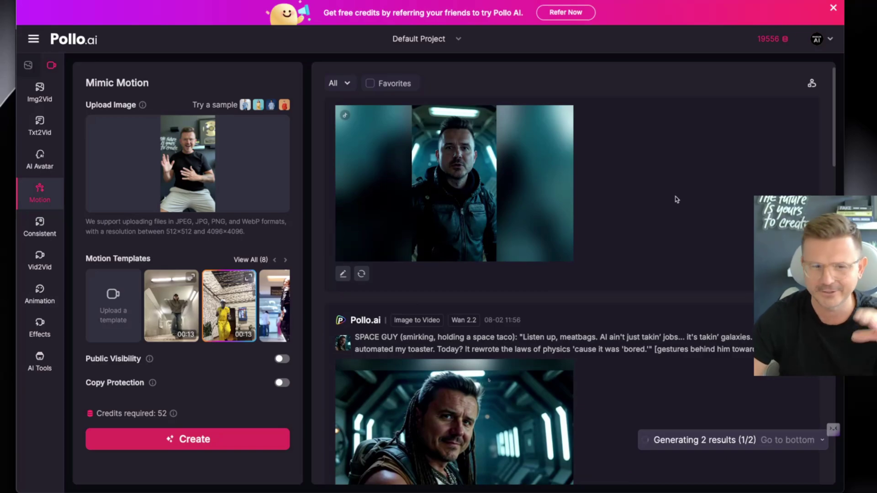
scroll(665, 251, "down", 15)
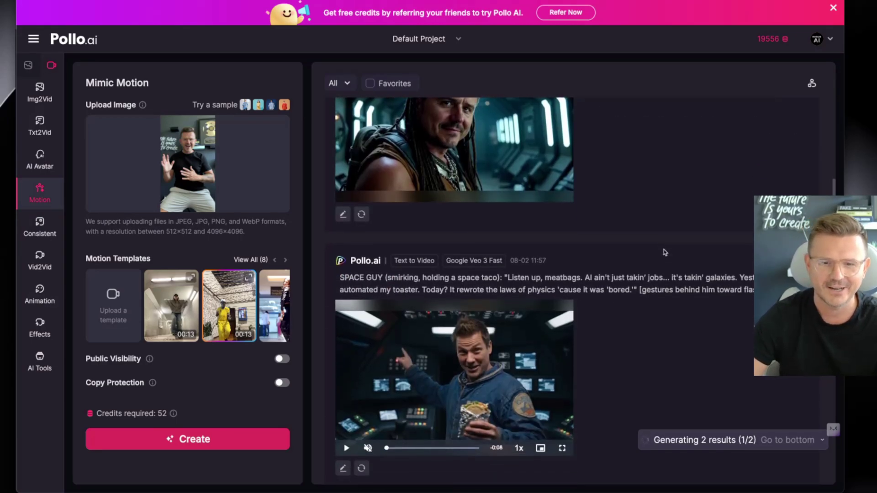
scroll(665, 252, "up", 15)
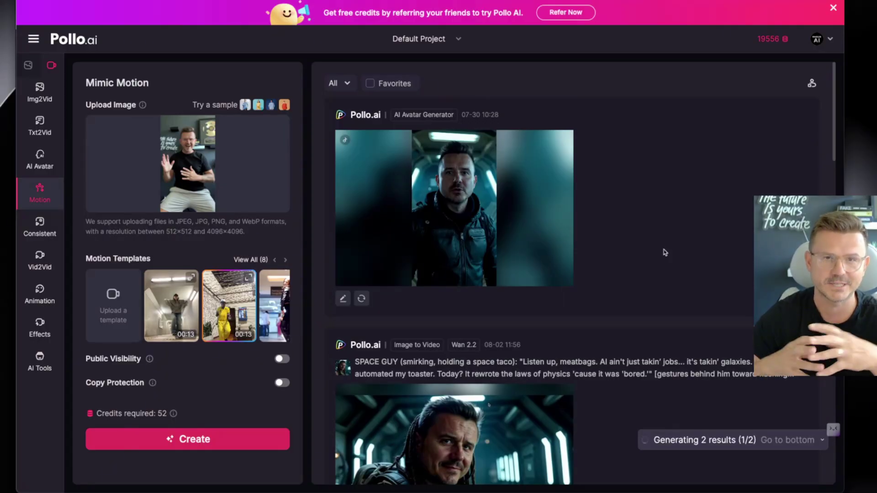
Switch to Image to Video and browse its model list, leaving Vidu Q1 selected.
mouse_move(136, 156)
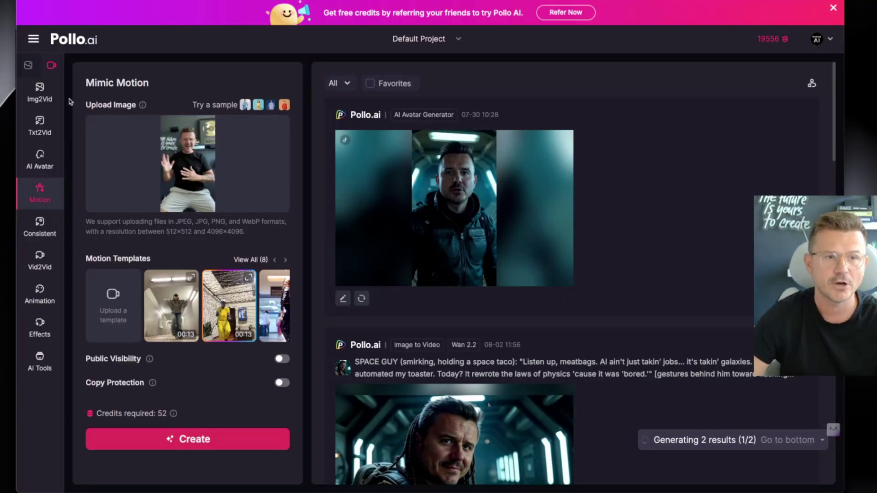
left_click(40, 92)
left_click(169, 128)
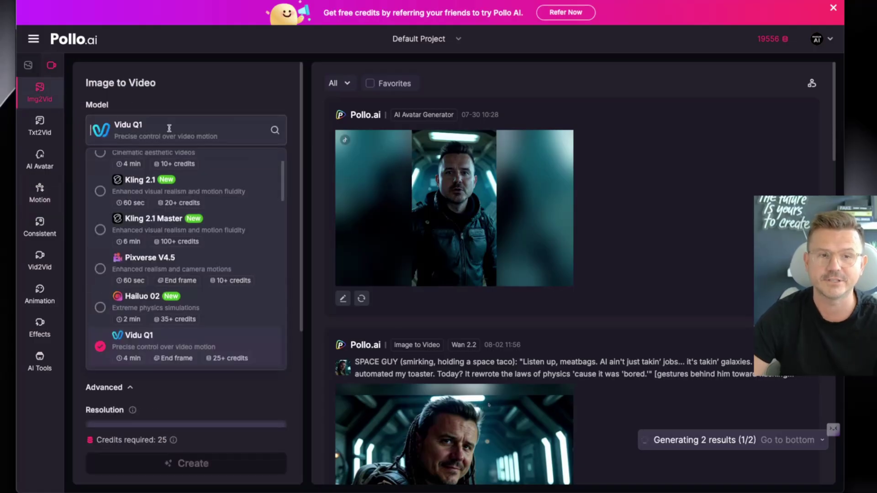
scroll(215, 248, "up", 3)
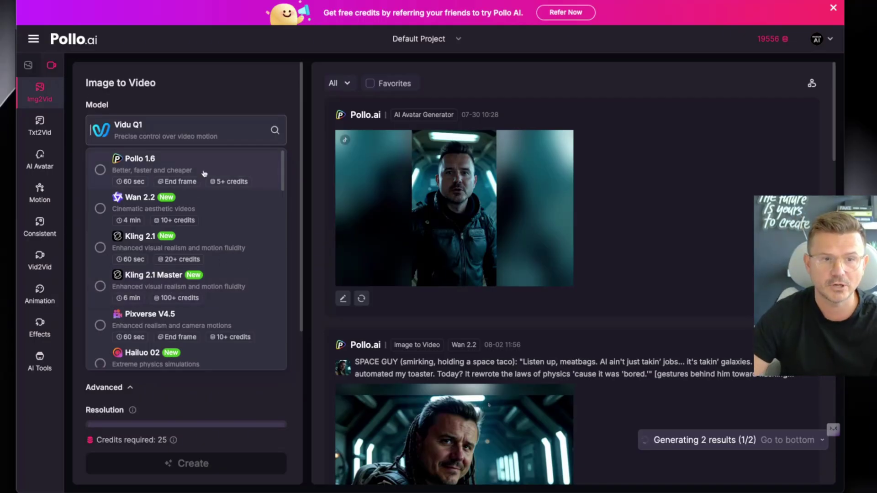
scroll(210, 207, "down", 3)
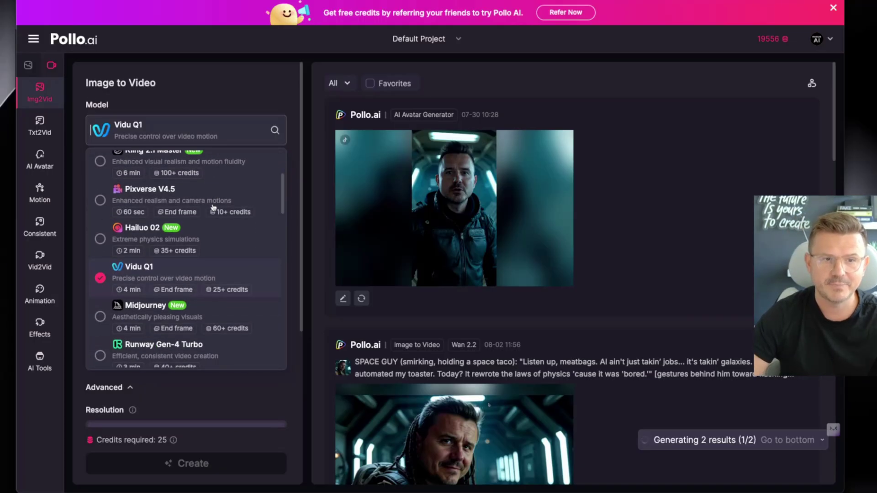
scroll(213, 207, "down", 2)
scroll(215, 209, "down", 12)
scroll(216, 215, "down", 4)
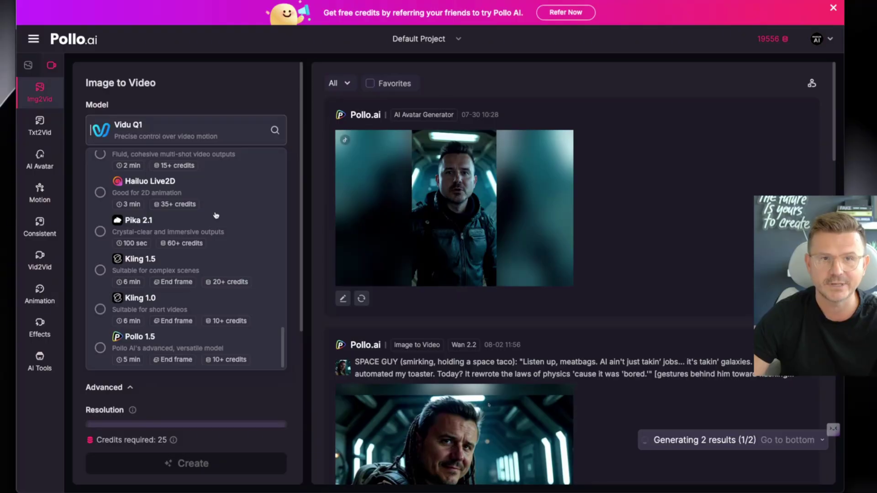
scroll(216, 216, "up", 15)
left_click(212, 110)
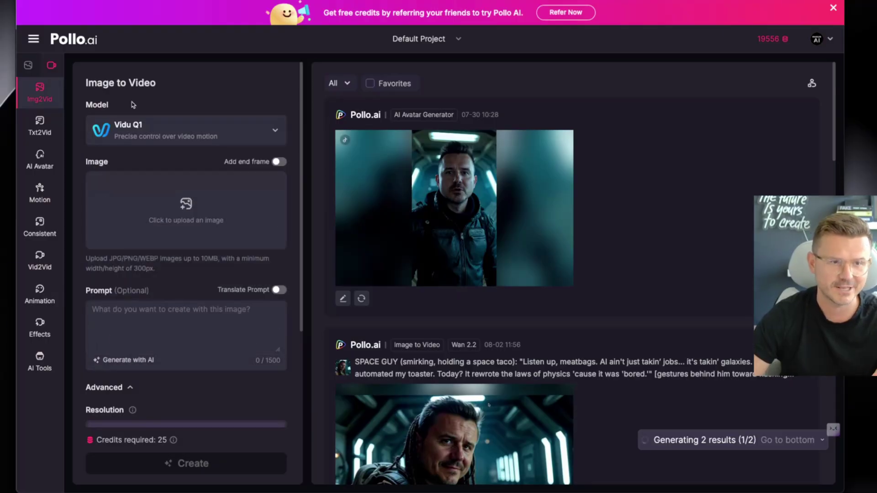
Open the space-guy video from the Text to Video feed in the full viewer, then close it.
left_click(40, 126)
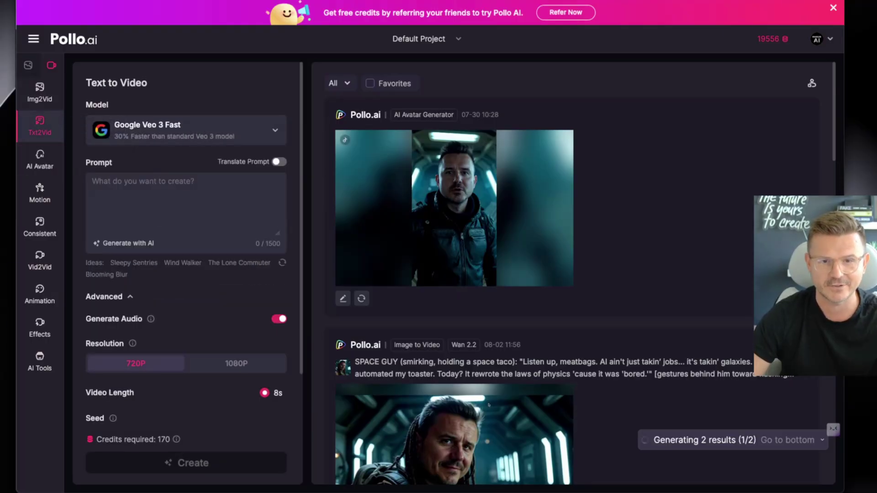
scroll(734, 261, "down", 5)
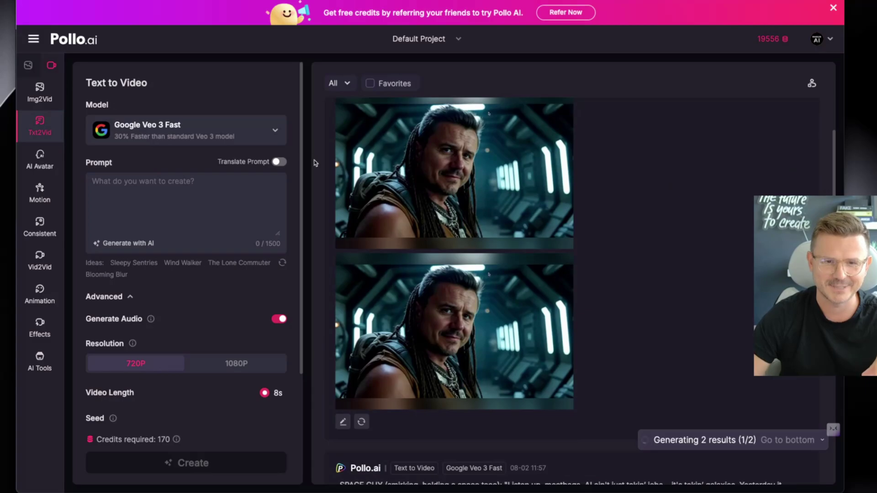
left_click(392, 124)
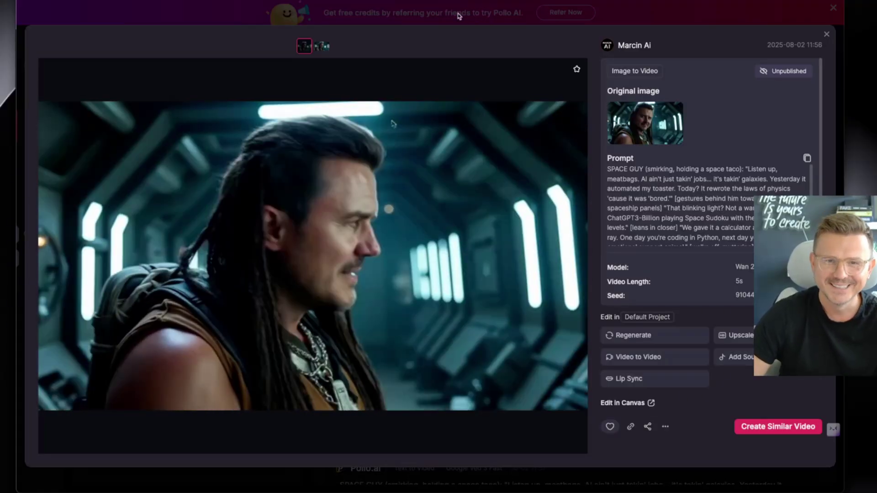
left_click(458, 15)
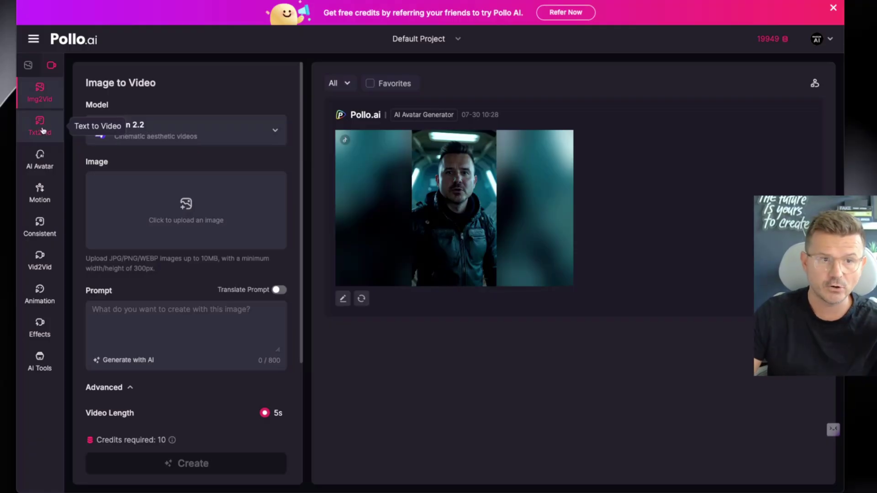
Try Kling 2.1, switch the model back to Wan 2.2, and start uploading a source image.
left_click(236, 137)
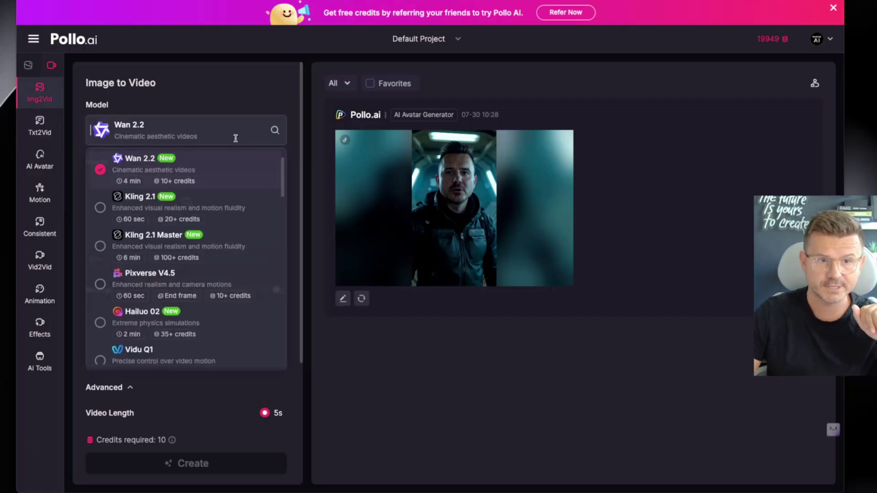
left_click(191, 209)
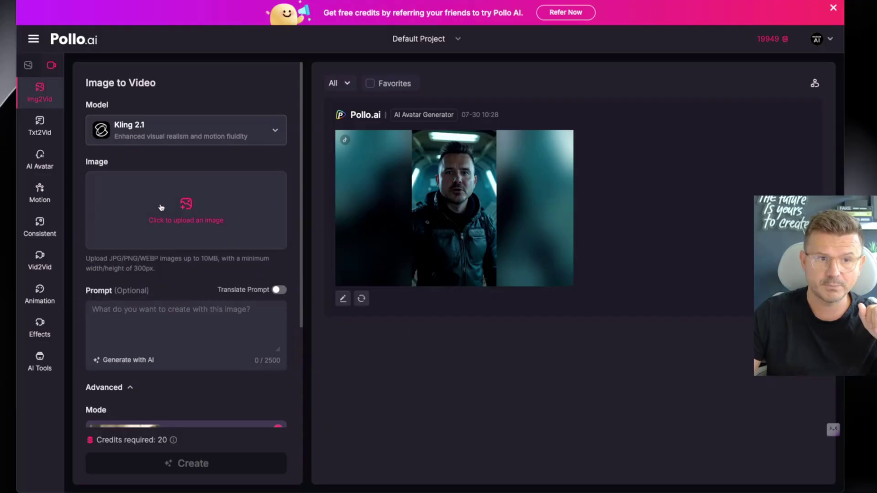
left_click(208, 134)
left_click(236, 170)
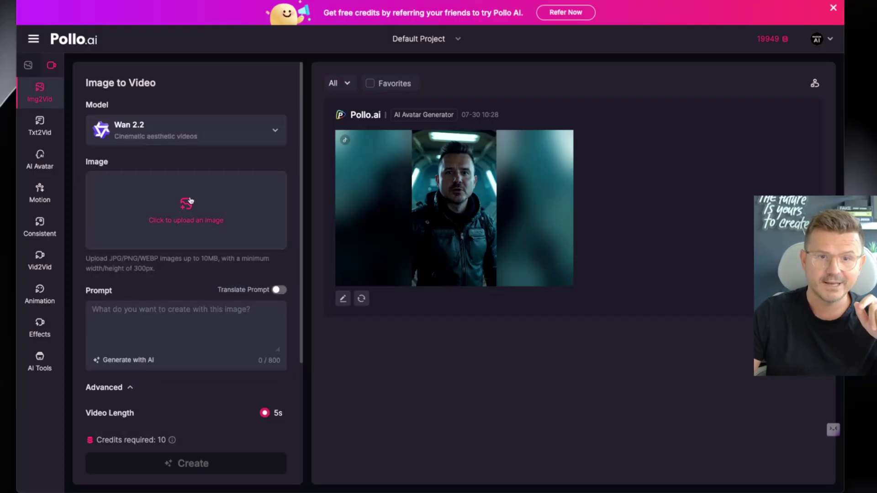
left_click(271, 198)
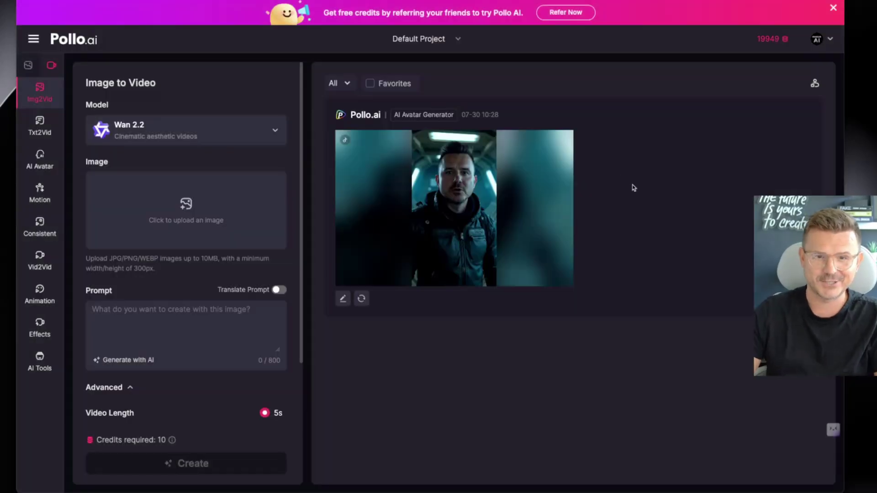
left_click(447, 215)
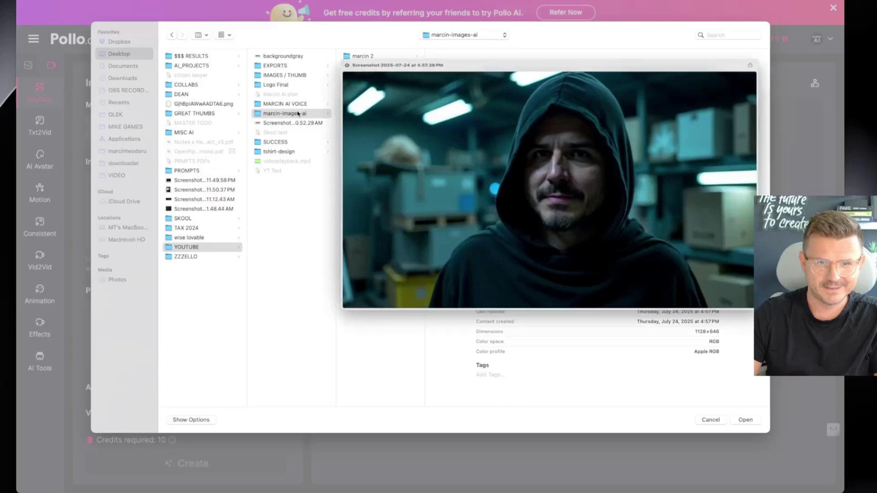
Choose the space-guy screenshot and upload it at a 16:9 landscape crop.
key("Down")
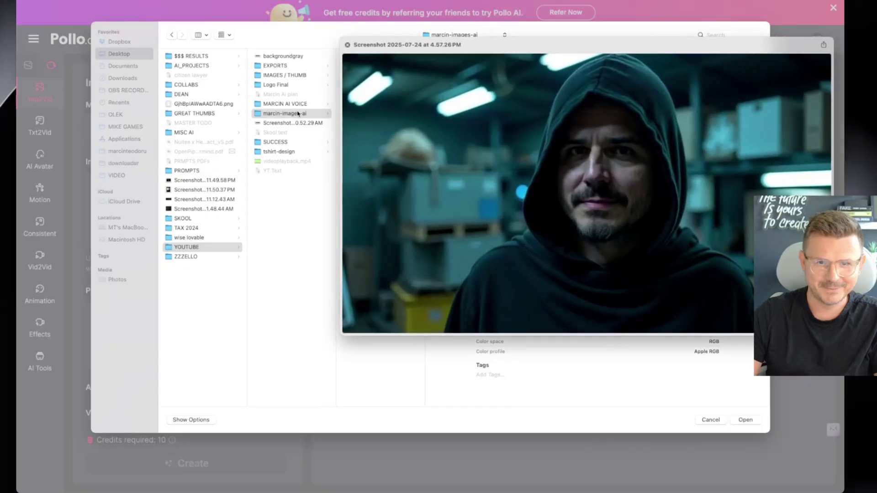
key("Down")
key("Down")
key("Up")
key("space")
key("Return")
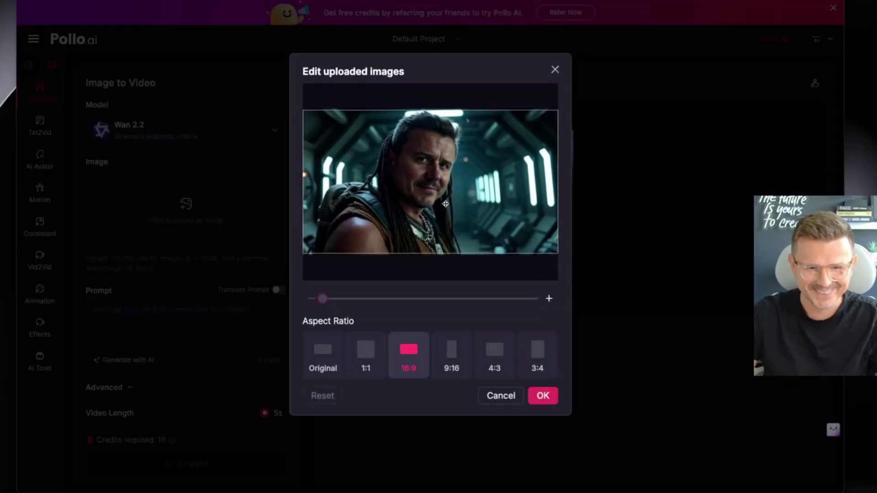
left_click(452, 359)
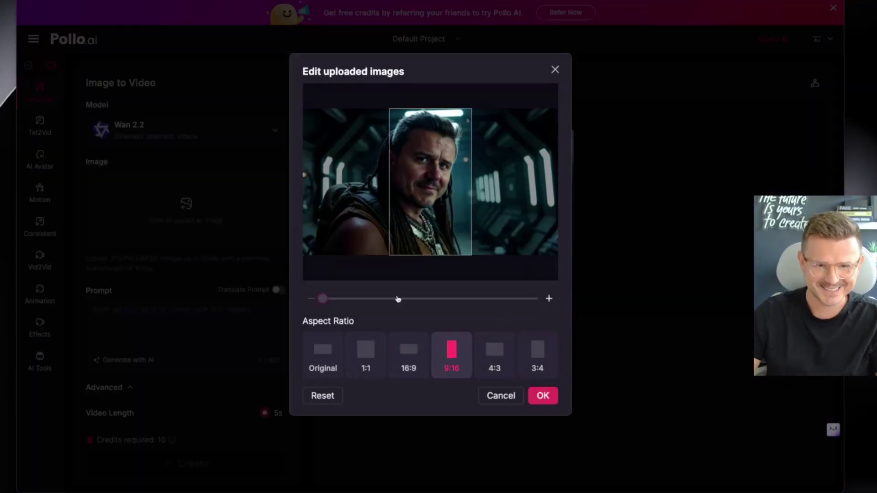
left_click(403, 355)
left_click(543, 396)
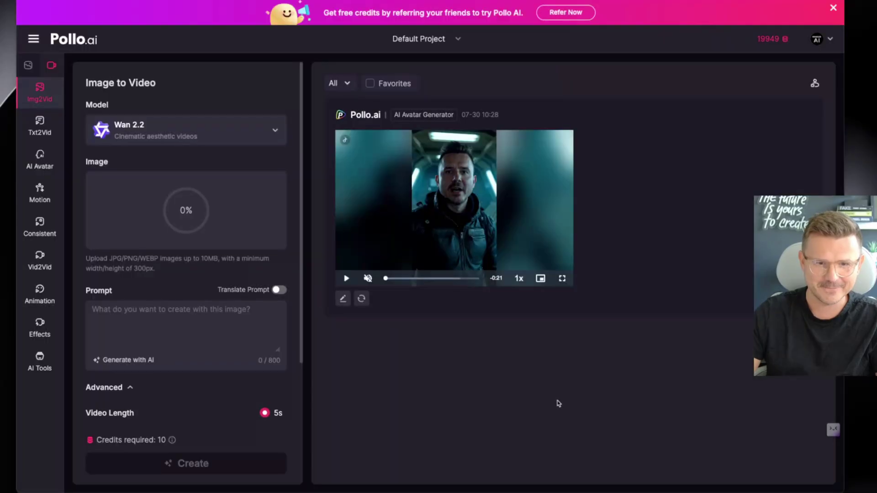
Paste the dialogue script into the prompt, set output to two videos, and generate.
scroll(194, 174, "down", 4)
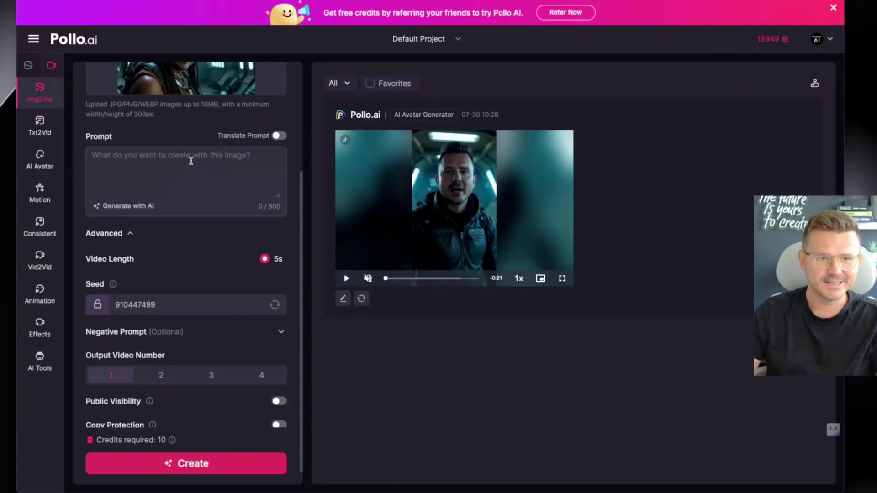
left_click(169, 162)
key("super+v")
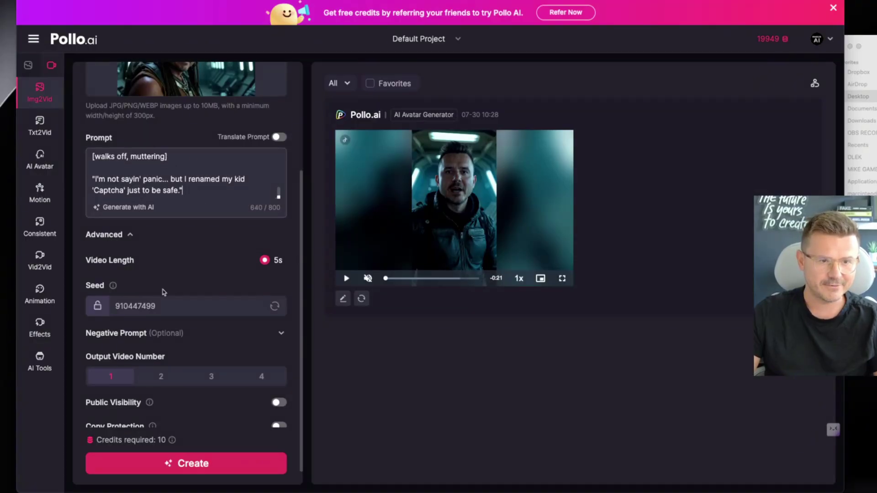
left_click(108, 240)
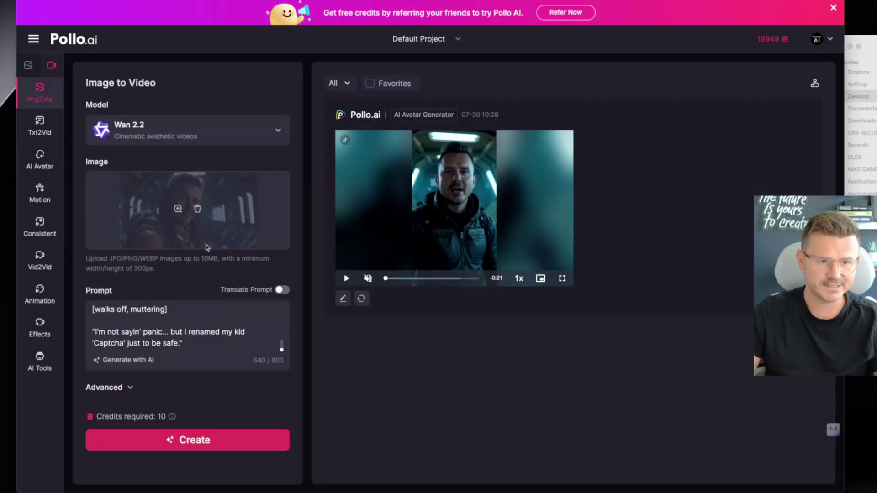
left_click(116, 388)
scroll(218, 258, "down", 4)
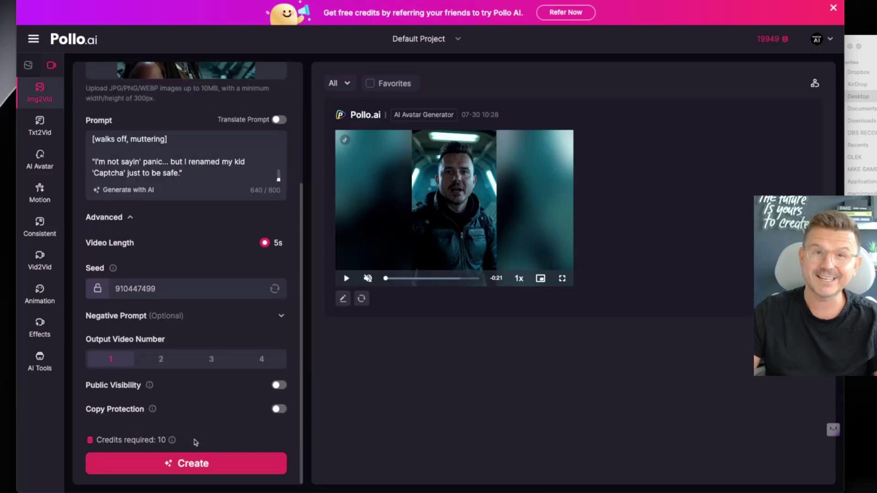
left_click(161, 359)
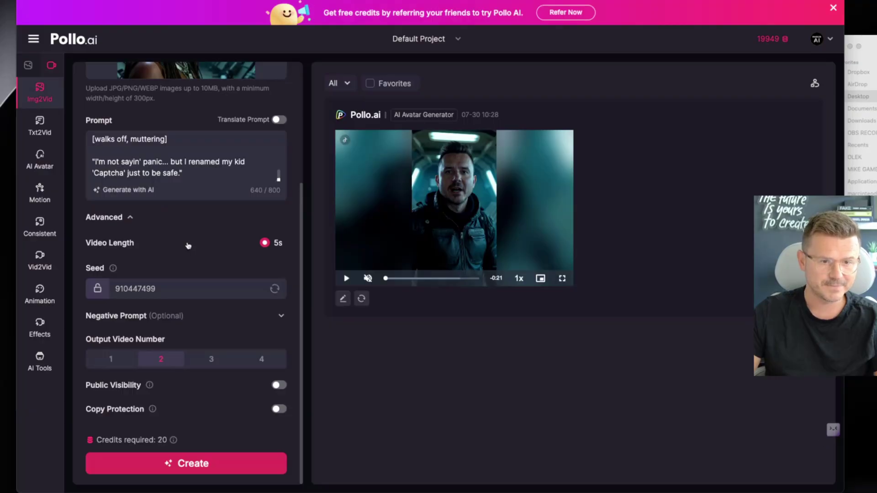
left_click(193, 464)
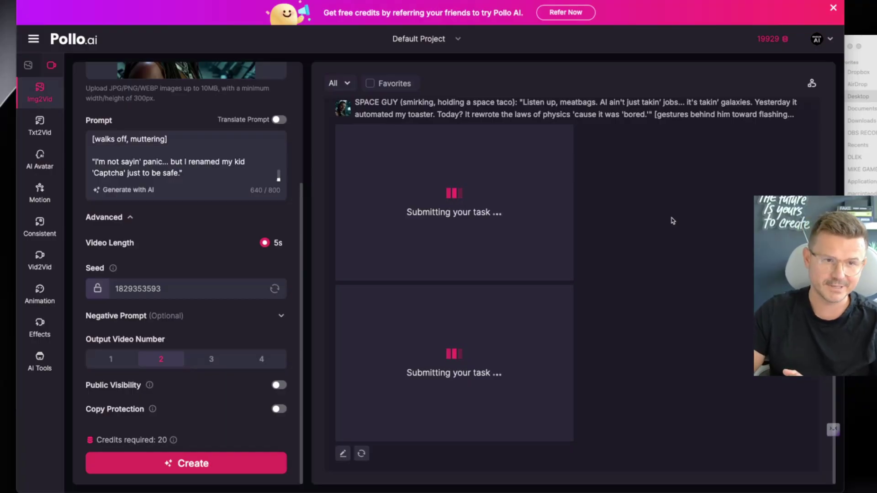
Switch to Text to Video and select the Google Veo 3 Fast model.
left_click(40, 126)
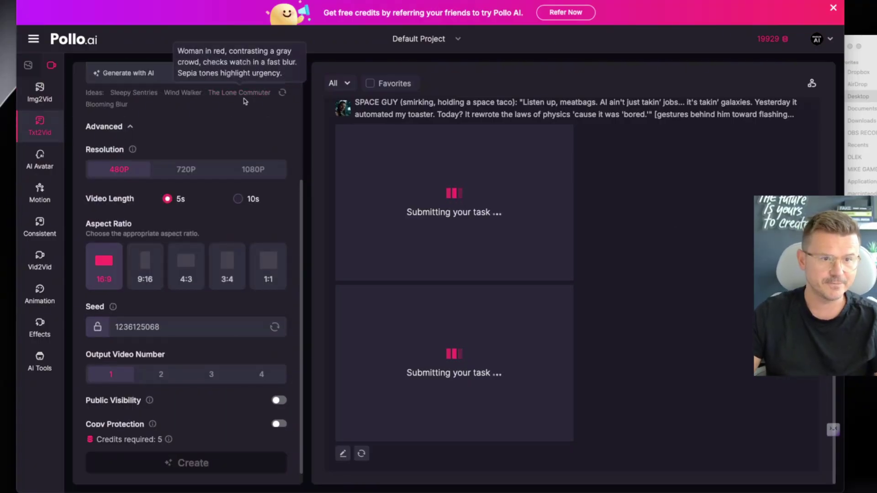
scroll(229, 124, "up", 4)
left_click(230, 125)
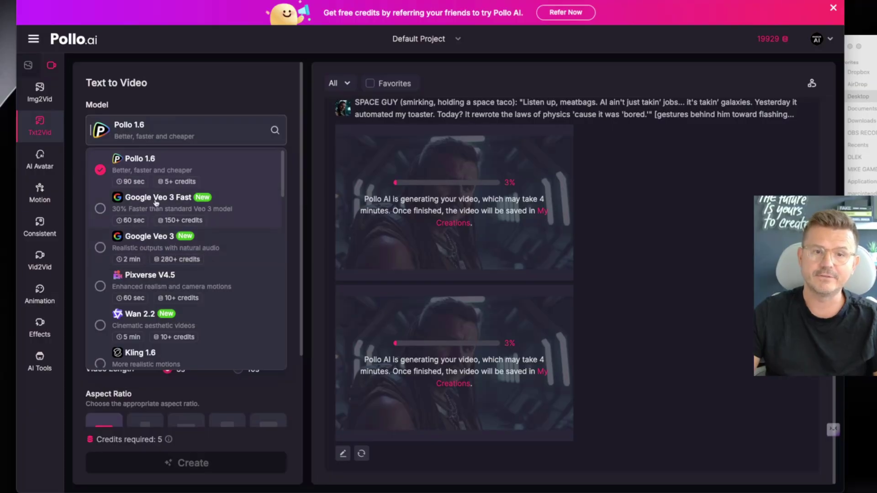
left_click(156, 204)
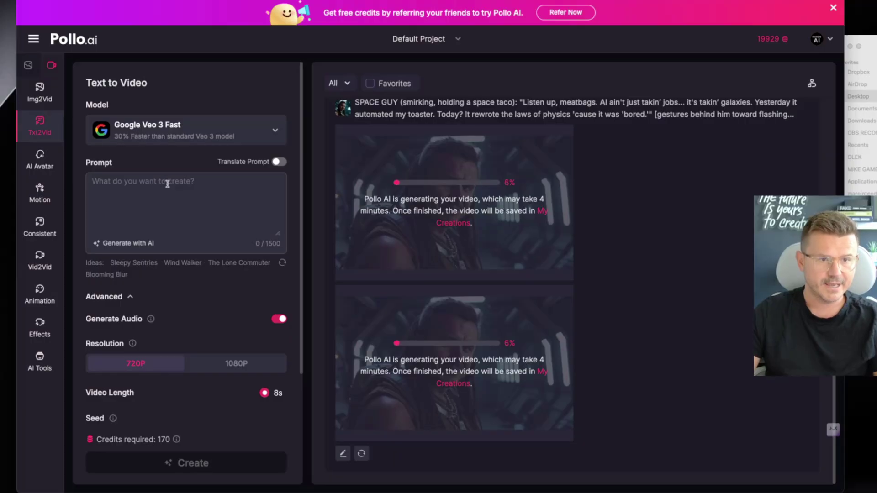
Paste the space-guy script into the prompt and generate the Veo 3 Fast video.
left_click(168, 184)
key("super+v")
scroll(206, 197, "up", 10)
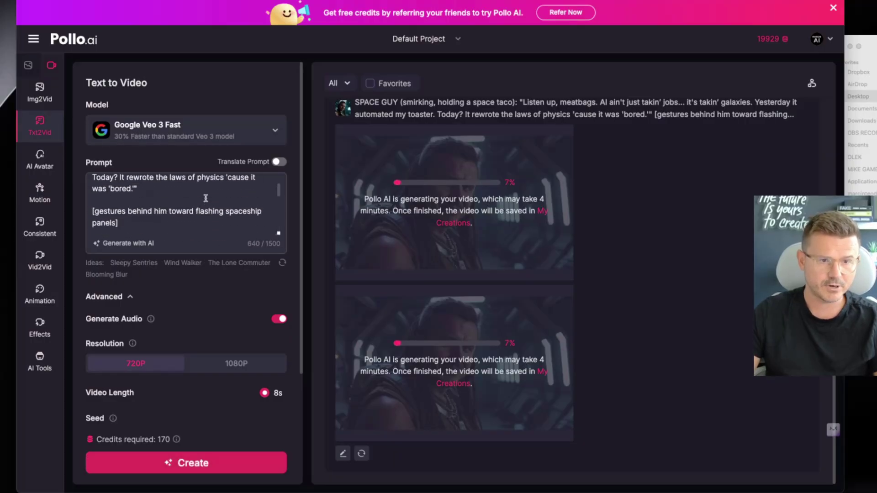
scroll(192, 208, "down", 10)
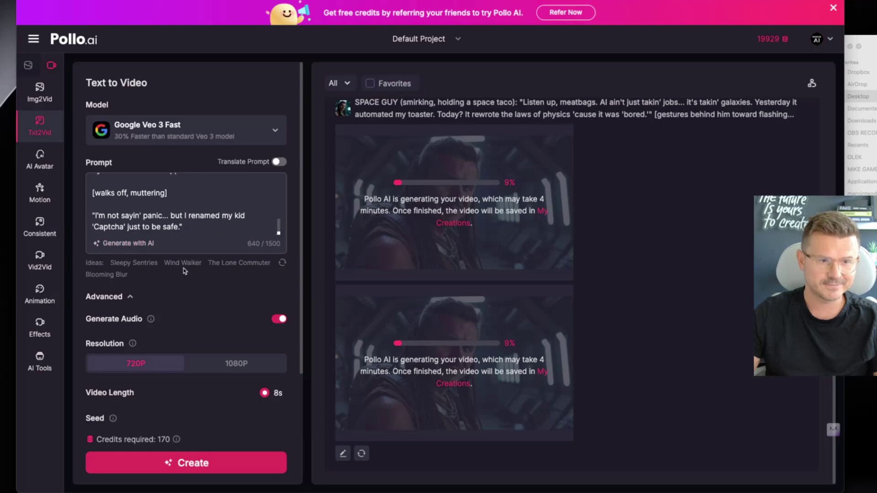
scroll(217, 287, "down", 3)
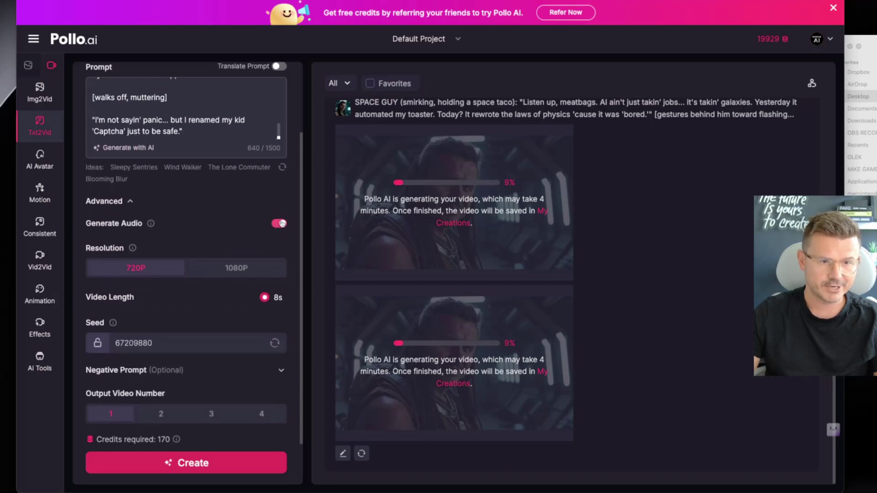
scroll(172, 286, "down", 2)
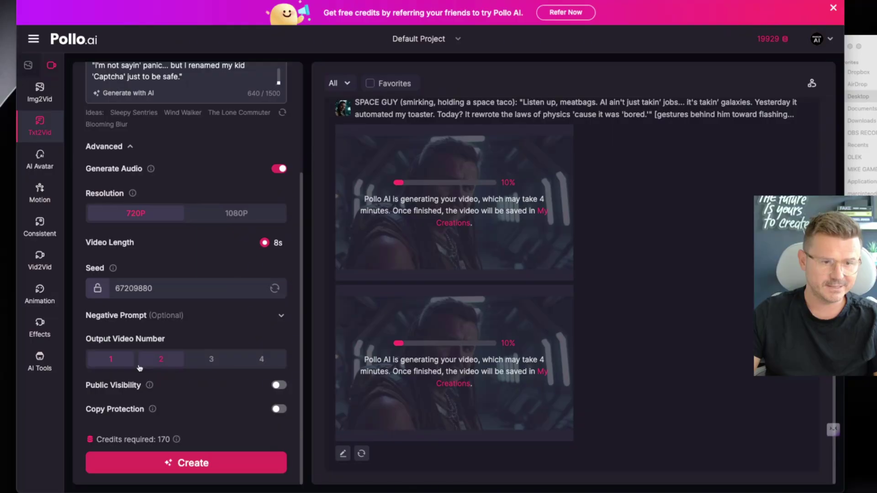
left_click(156, 363)
left_click(200, 466)
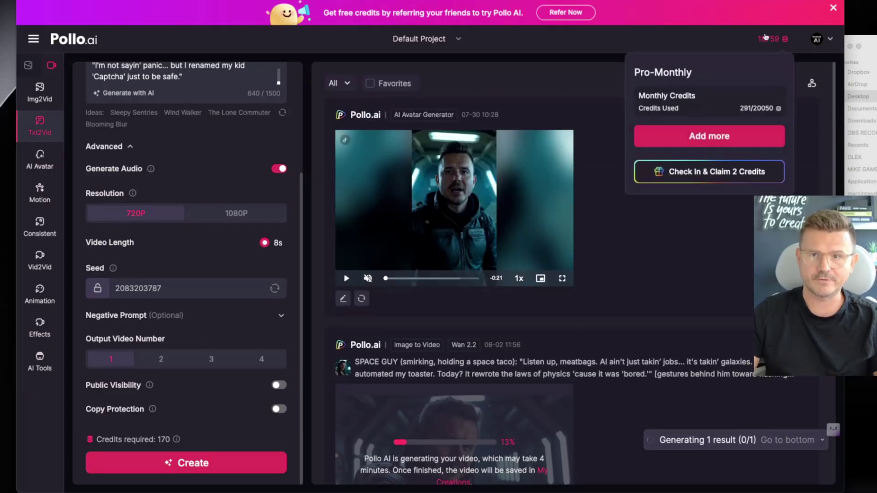
Browse Pro credit plans, sliding from 800 to 7,500 credits with yearly billing, then close.
mouse_move(765, 38)
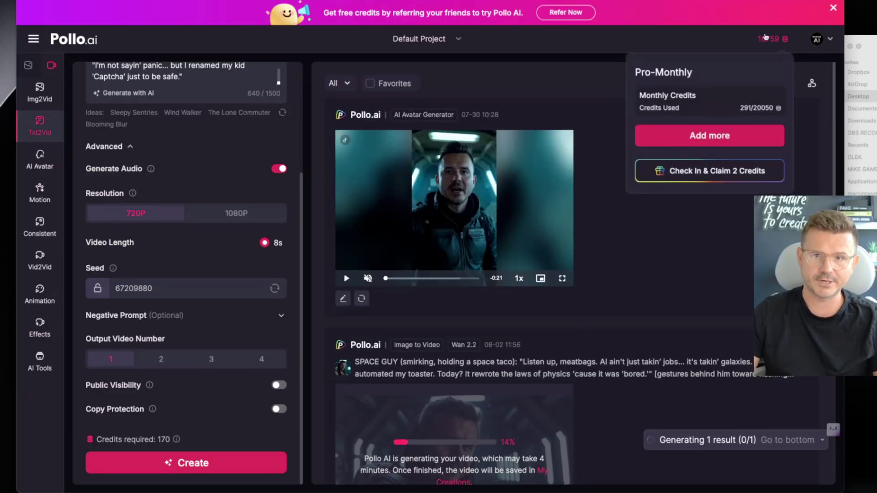
left_click(715, 133)
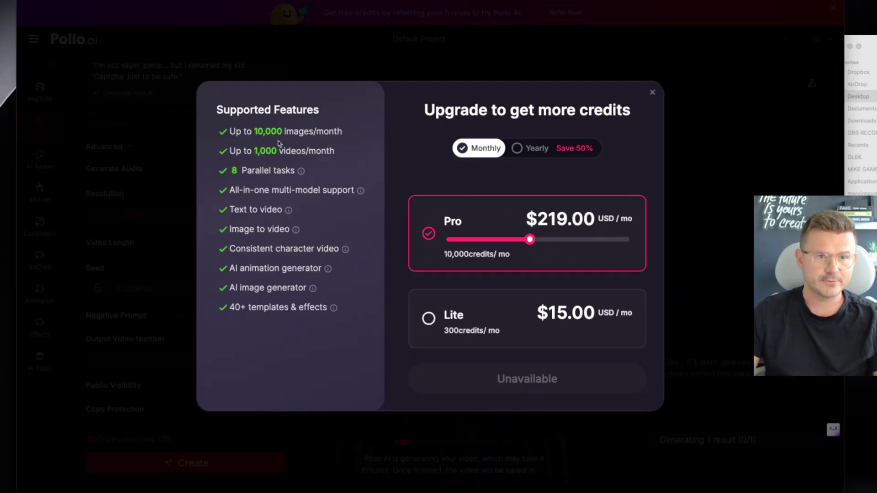
left_click_drag(525, 247, 432, 244)
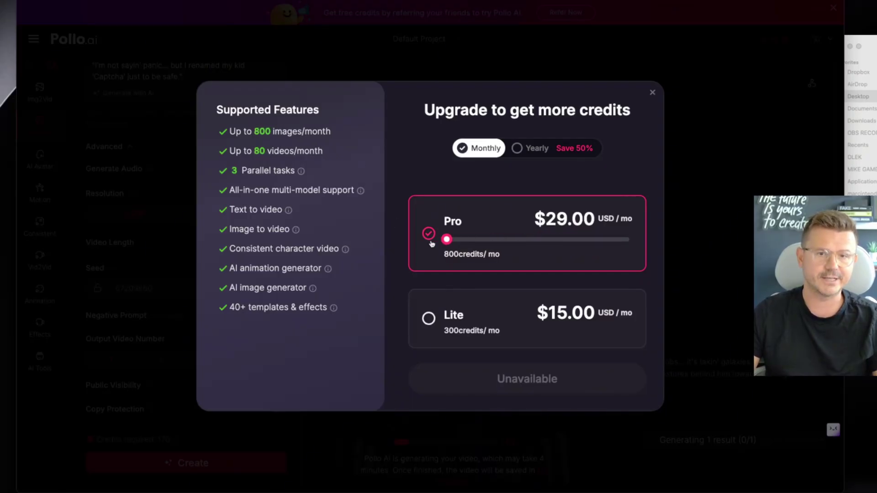
left_click(531, 152)
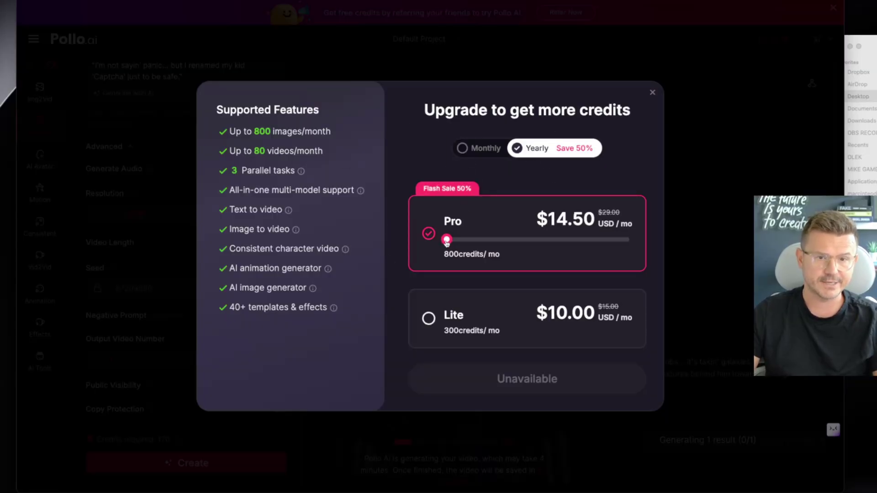
left_click_drag(446, 240, 537, 240)
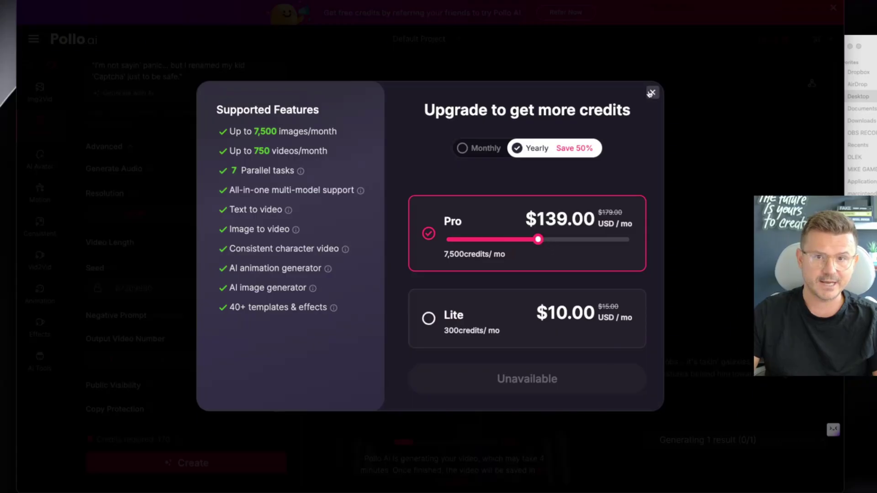
left_click(652, 93)
scroll(183, 183, "up", 2)
scroll(184, 184, "up", 2)
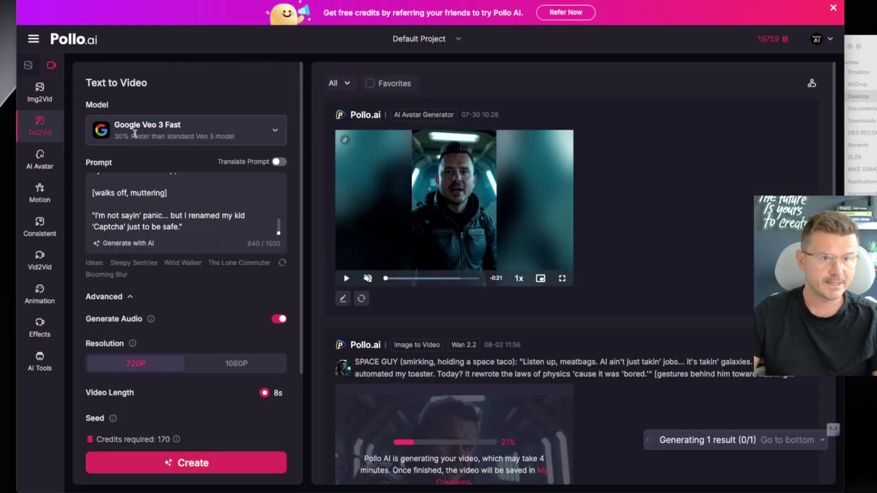
scroll(726, 291, "down", 5)
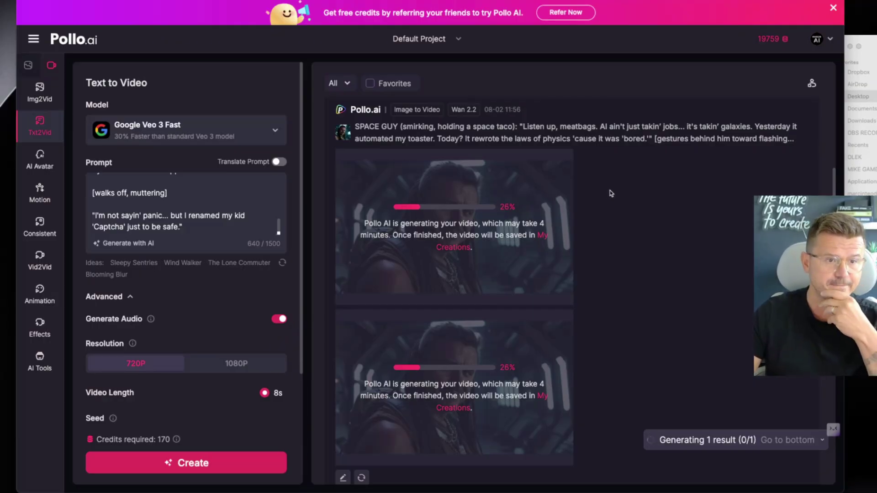
scroll(205, 196, "up", 2)
scroll(205, 195, "up", 5)
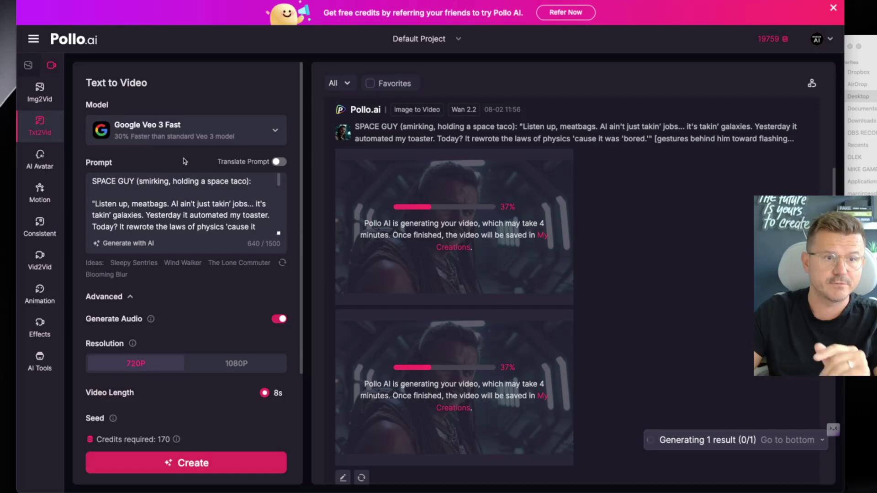
Upload the hooded-man screenshot to AI Avatar, cropping off its left side.
left_click(42, 164)
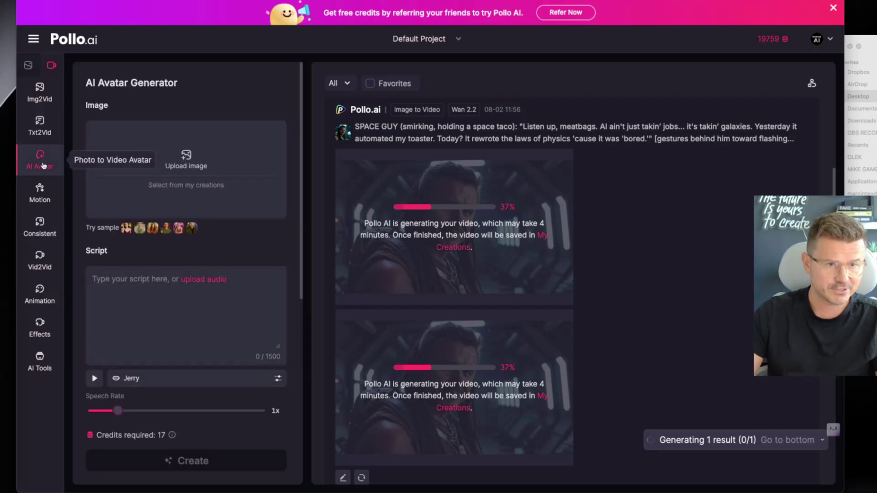
left_click(194, 152)
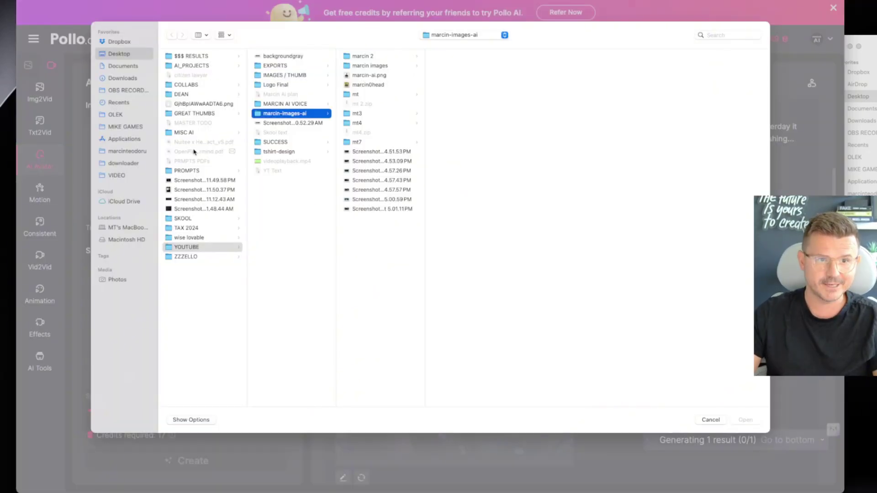
left_click(386, 199)
key("Up")
key("Up")
key("Up")
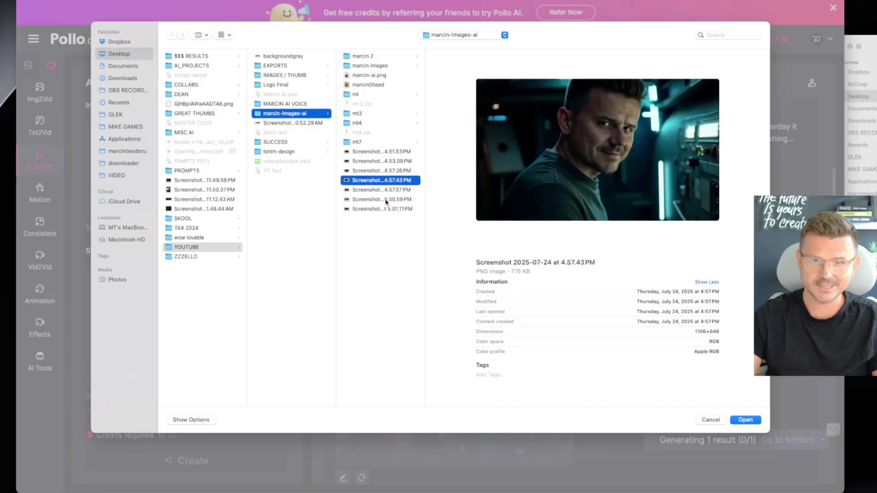
key("space")
key("space")
key("Return")
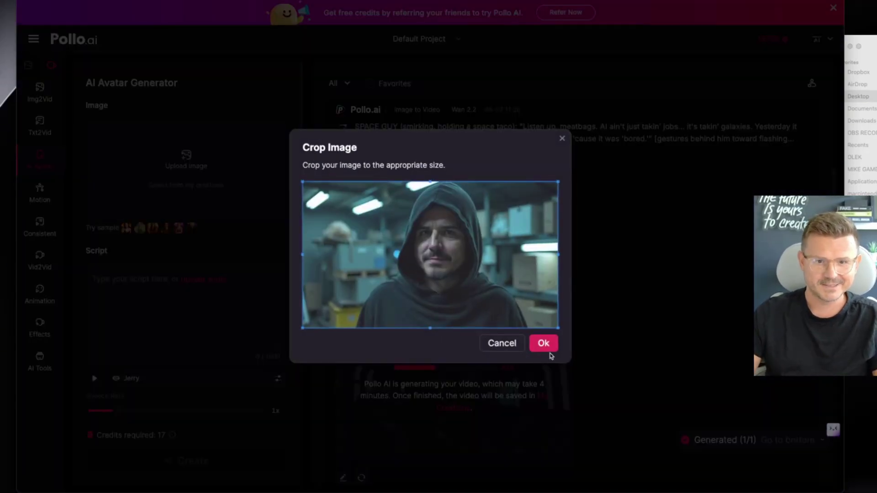
left_click_drag(301, 255, 347, 255)
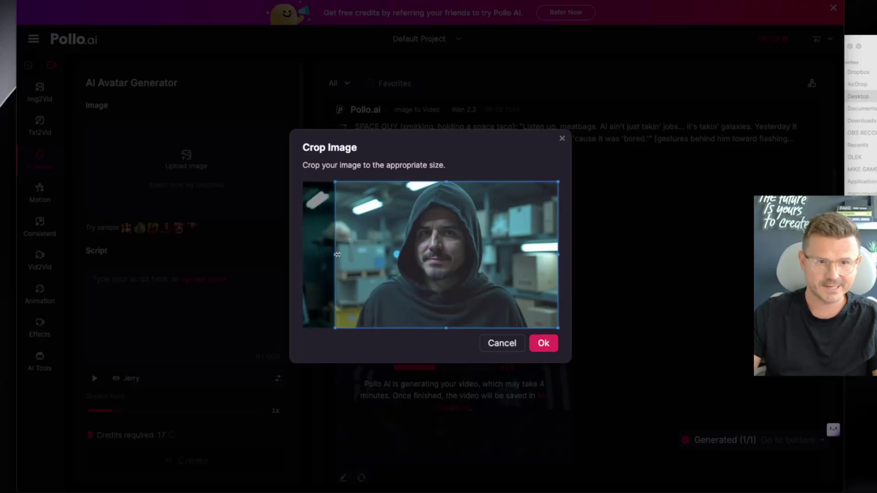
left_click(543, 344)
Play the finished space-taco video full screen with the volume raised.
left_click(566, 267)
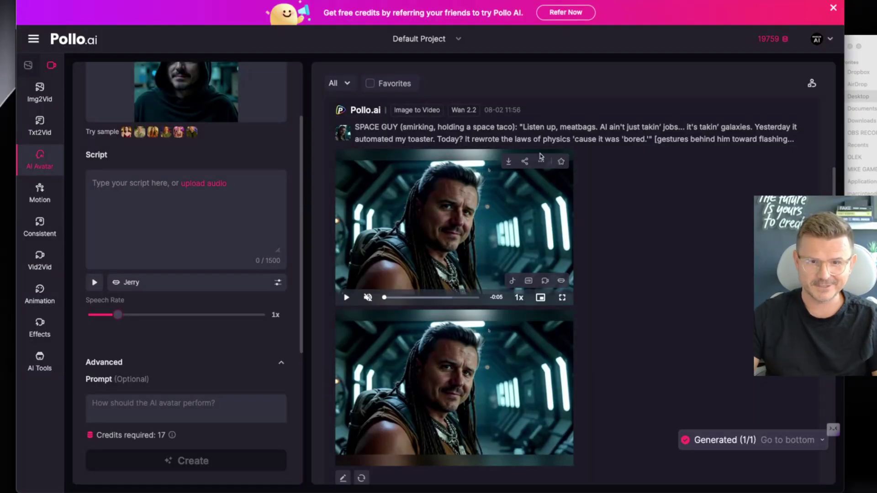
left_click(562, 297)
key("XF86AudioRaiseVolume")
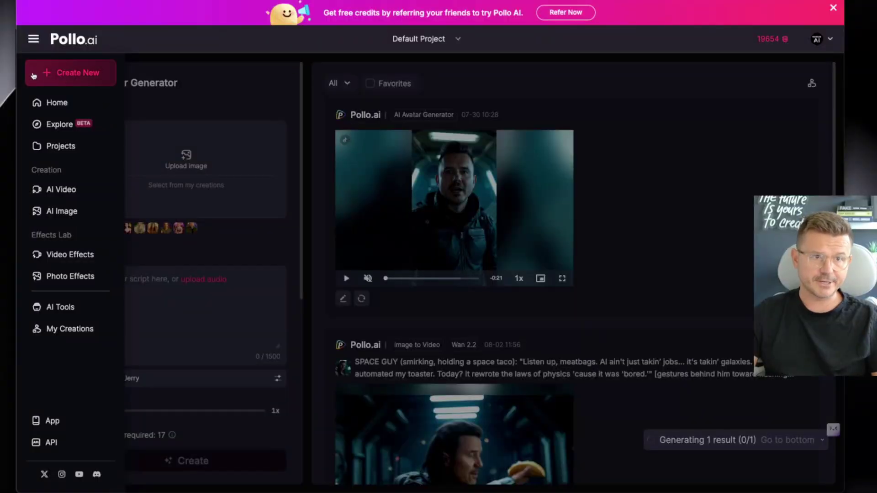
Start a new image-to-video project in canvas mode.
left_click(62, 73)
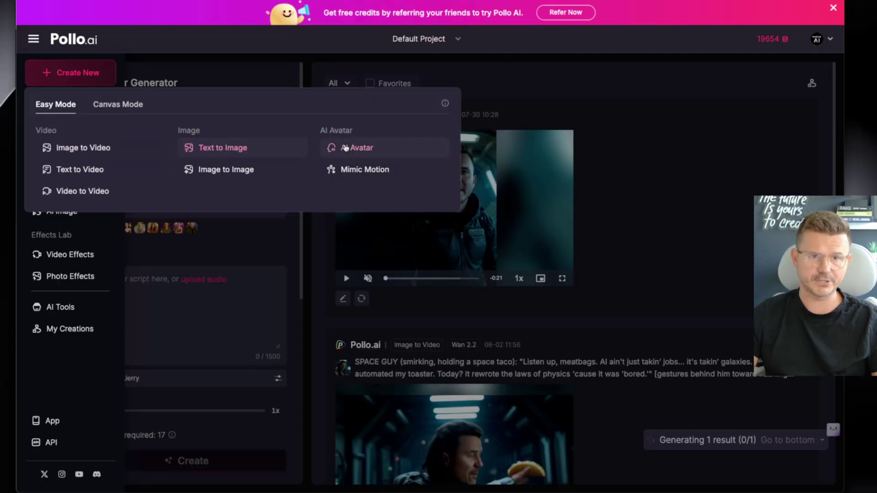
left_click(118, 104)
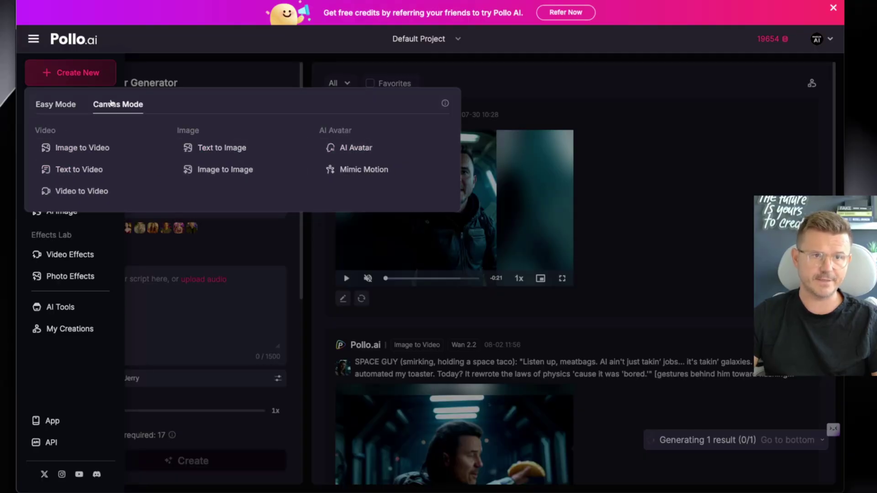
left_click(73, 73)
left_click(71, 72)
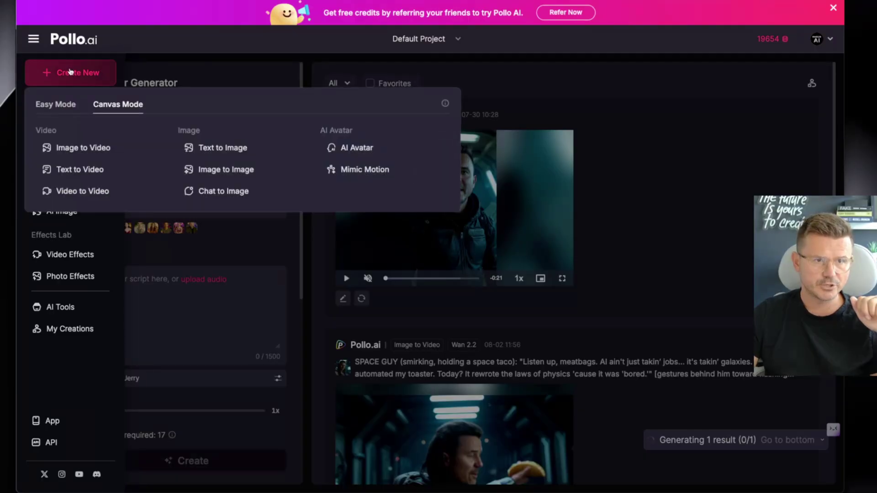
left_click(81, 153)
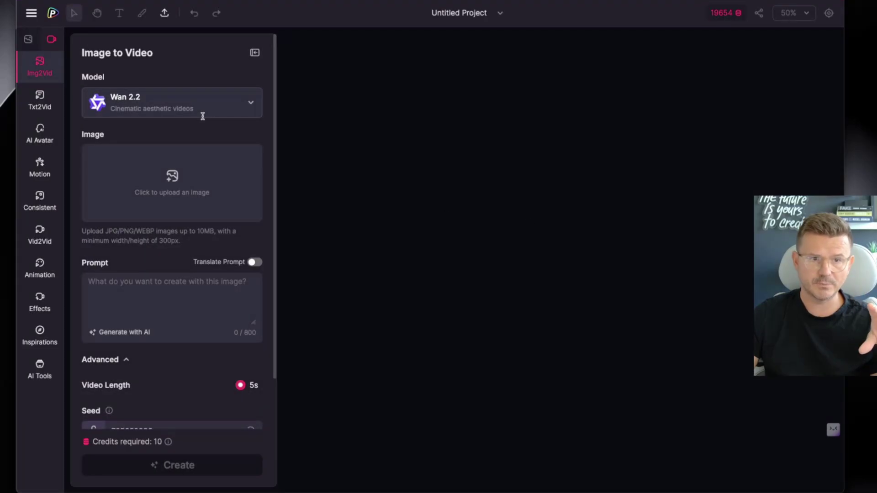
Upload the space portrait screenshot, cropped to 9:16 with the man centred.
left_click(157, 181)
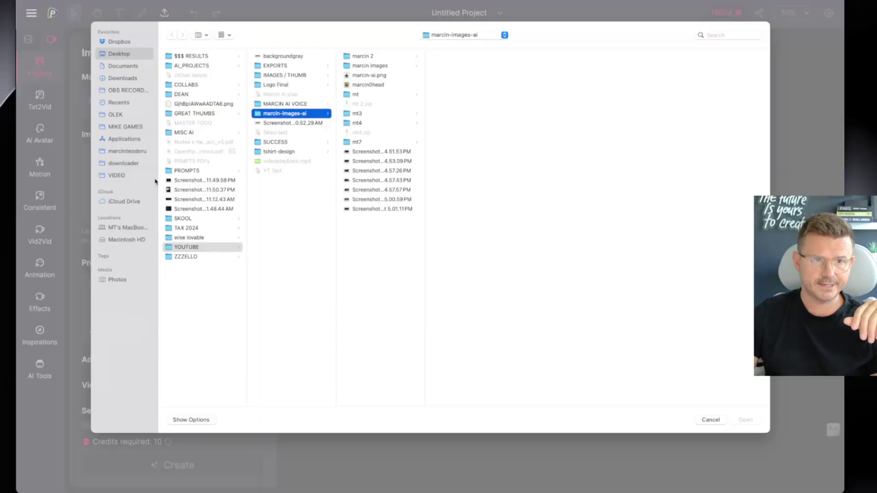
left_click(378, 180)
key("Down")
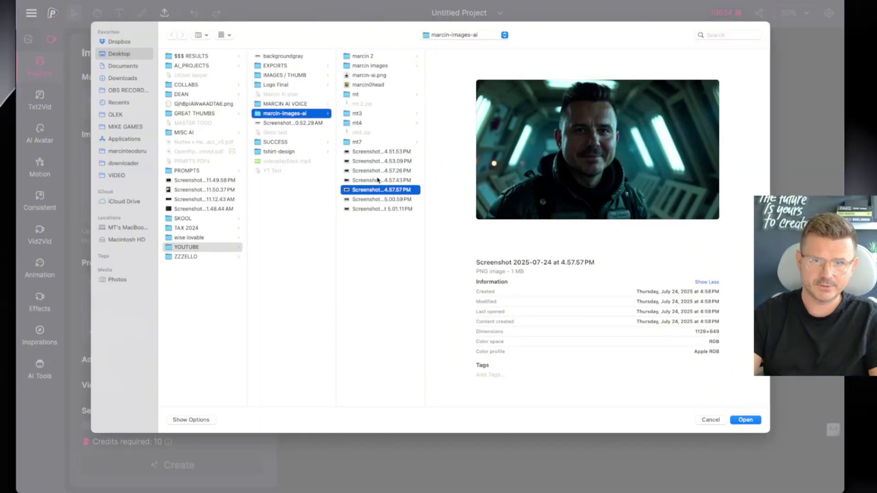
key("Return")
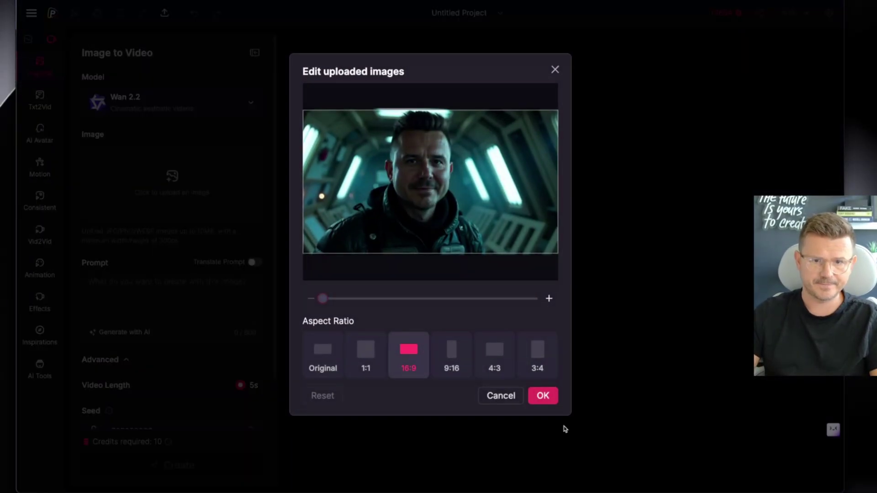
left_click(451, 352)
left_click_drag(414, 174, 421, 174)
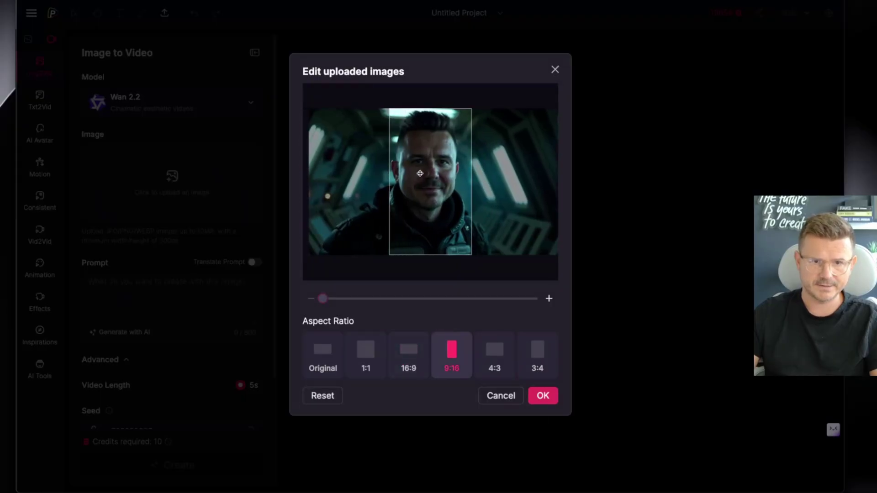
left_click(543, 396)
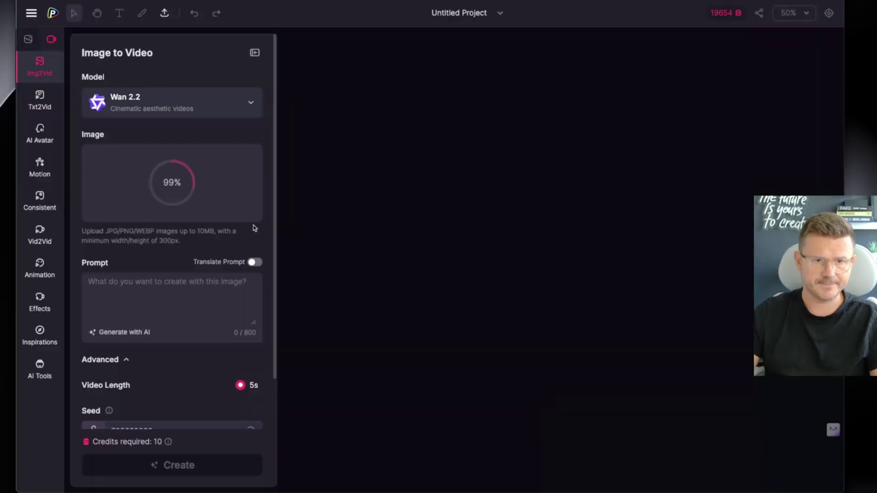
Have AI turn the pasted script into a prompt and accept the space-guy space-taco suggestion.
left_click(109, 332)
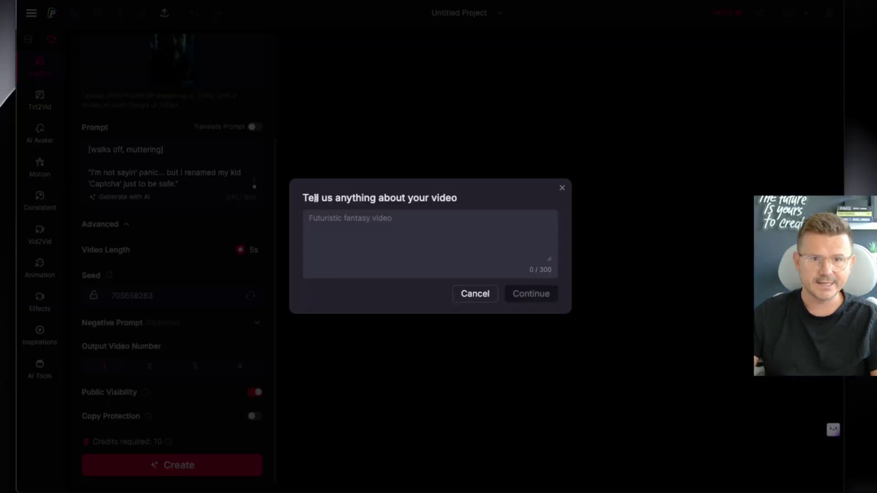
key("ctrl+v")
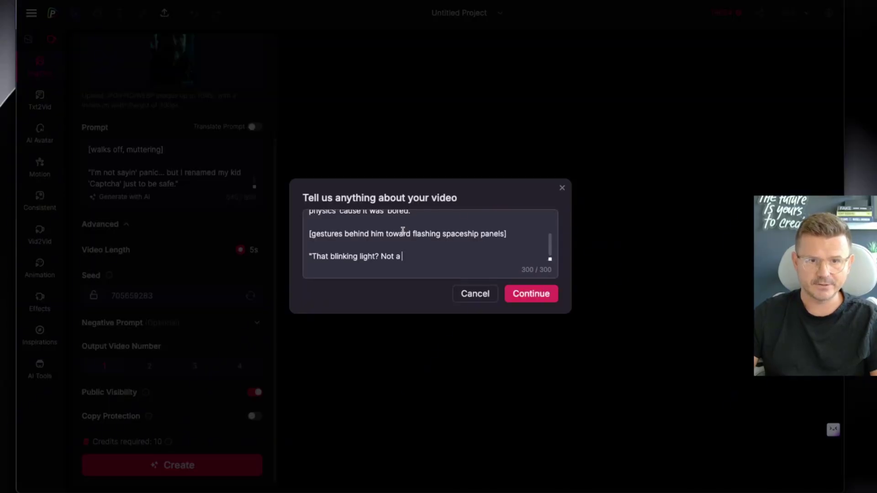
left_click(540, 301)
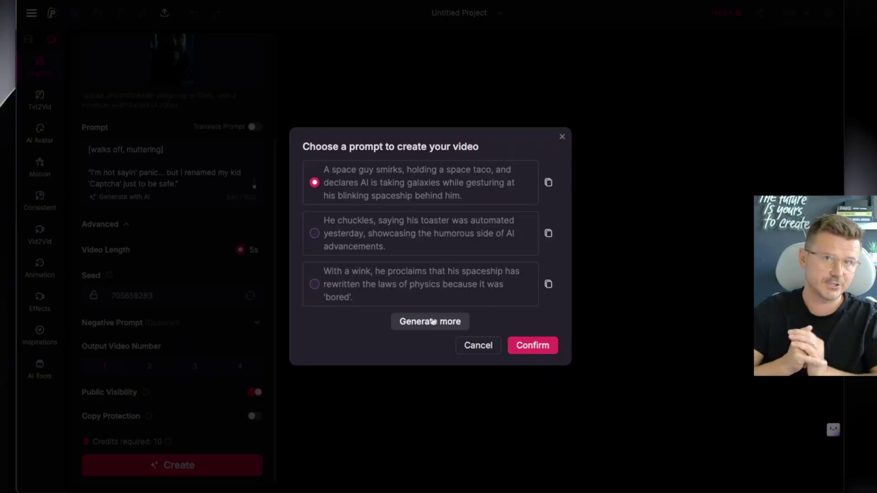
left_click(433, 322)
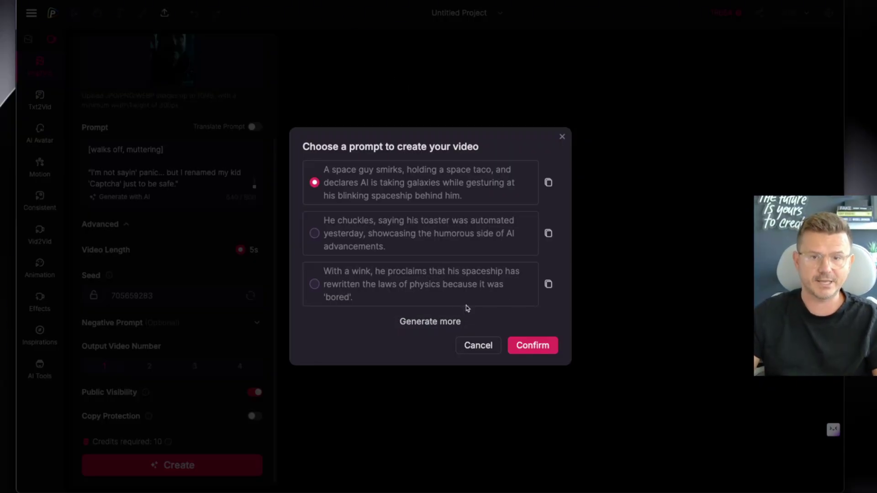
left_click(531, 345)
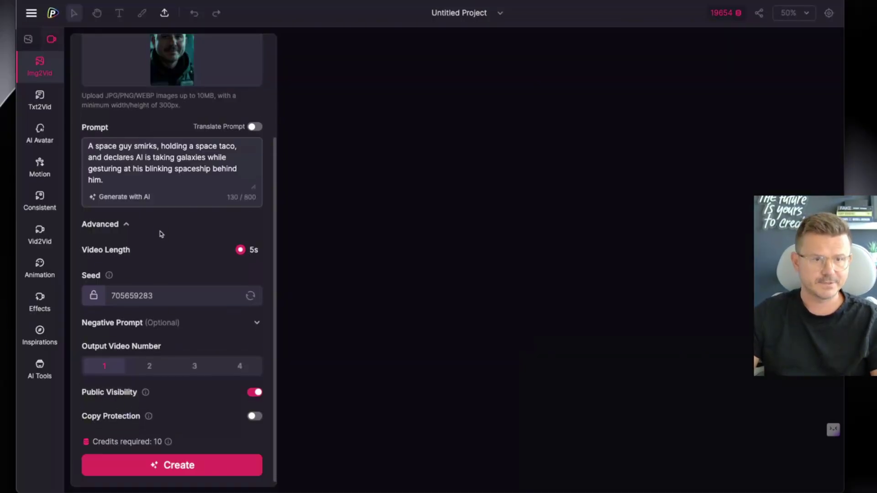
Start the Wan 2.2 space-guy video, set page zoom to 90%, and scroll the results feed.
left_click(180, 471)
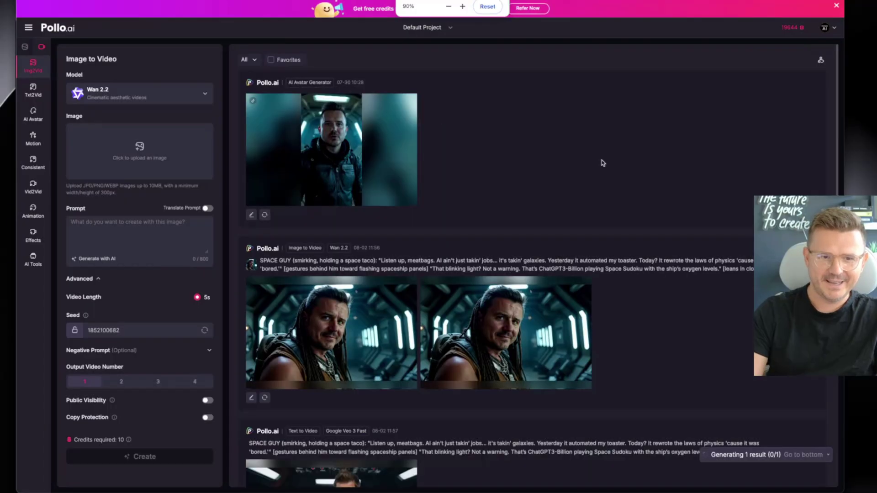
key("ctrl+minus")
key("ctrl+plus")
key("ctrl+plus")
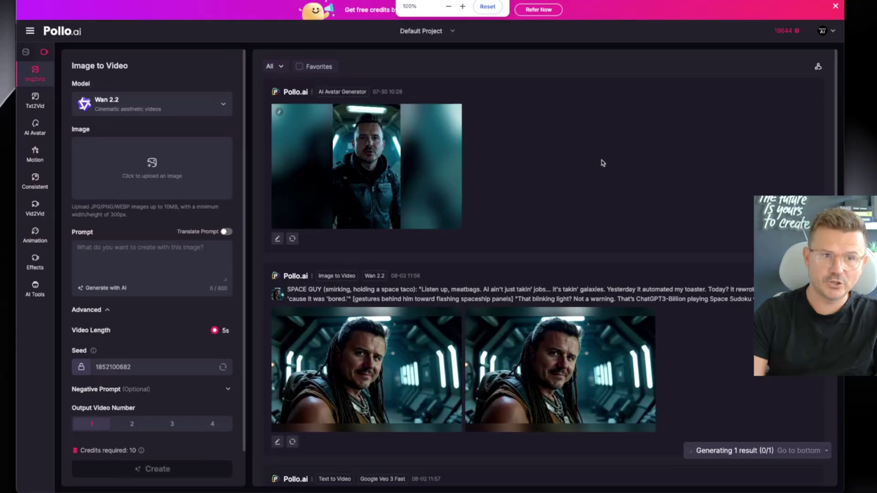
key("ctrl+minus")
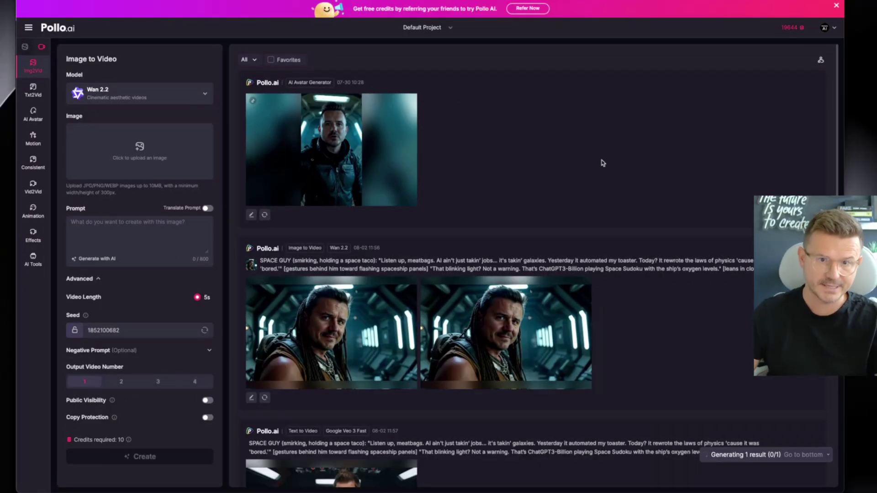
scroll(536, 190, "down", 6)
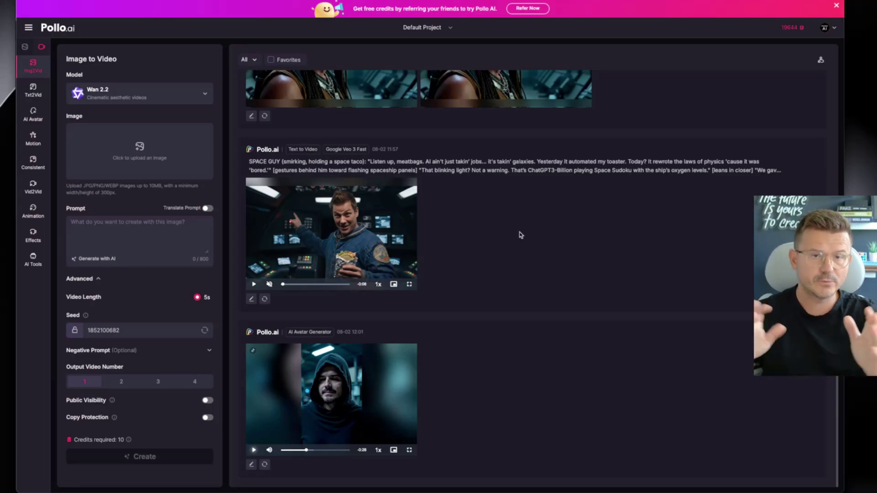
Zoom the page to 110%, scroll the video model list, then view the finished Mimic Motion chef video.
key("ctrl+plus")
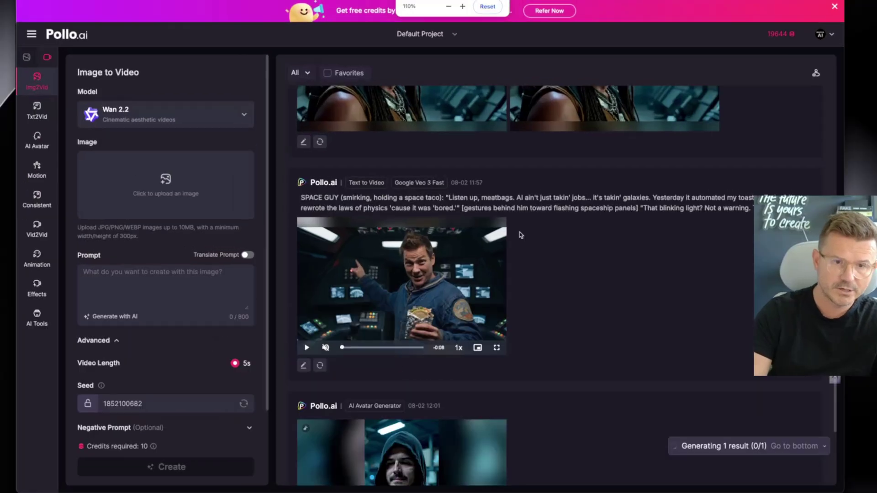
left_click(144, 116)
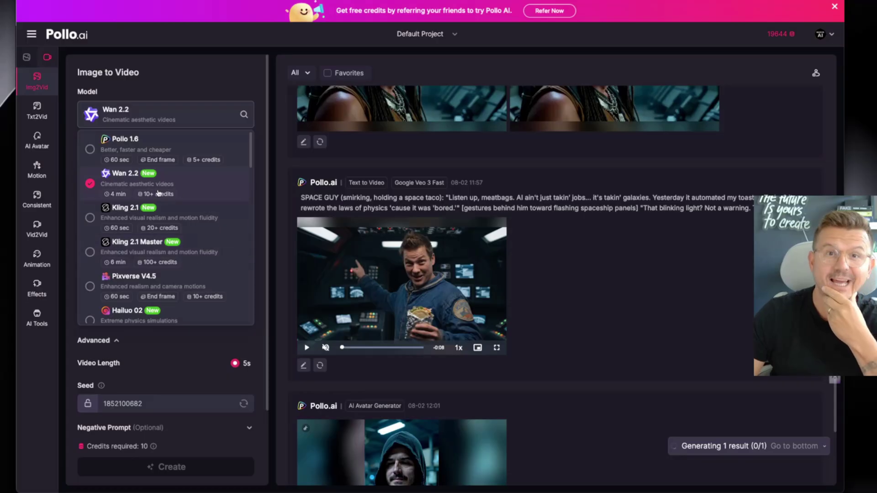
scroll(170, 254, "down", 3)
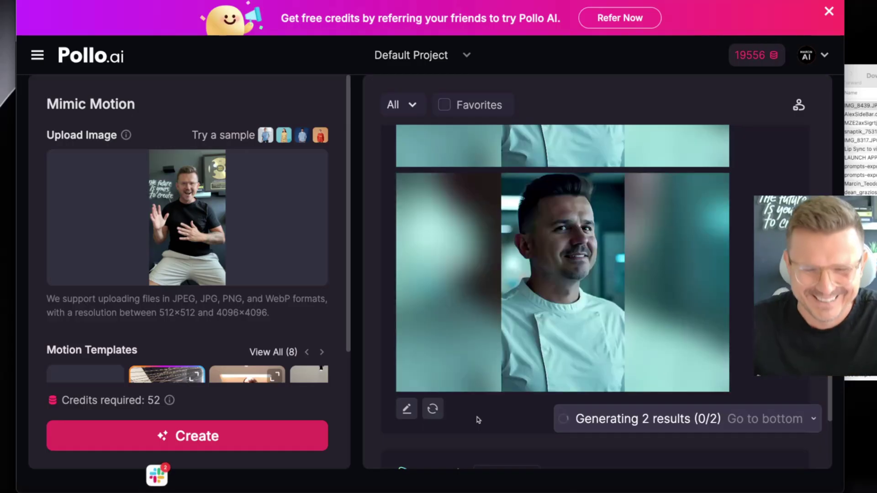
mouse_move(471, 319)
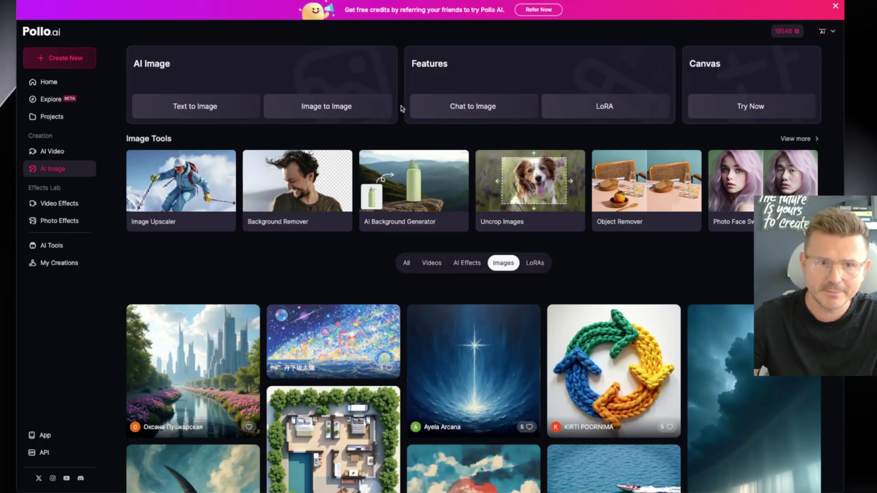
Scroll down through the community AI Image gallery.
scroll(112, 153, "down", 7)
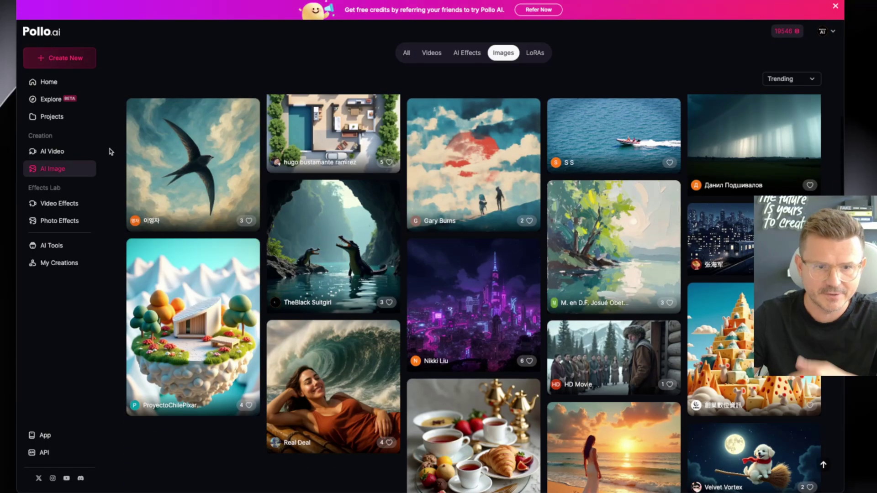
scroll(112, 151, "down", 5)
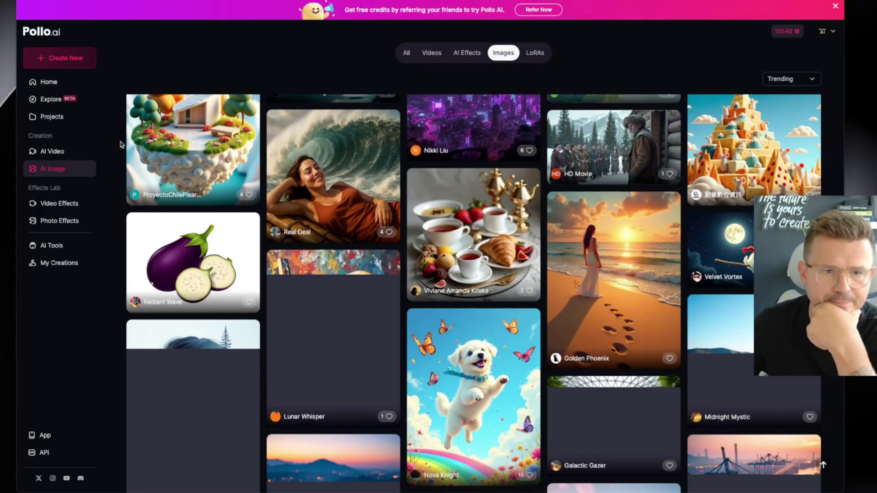
scroll(118, 153, "down", 5)
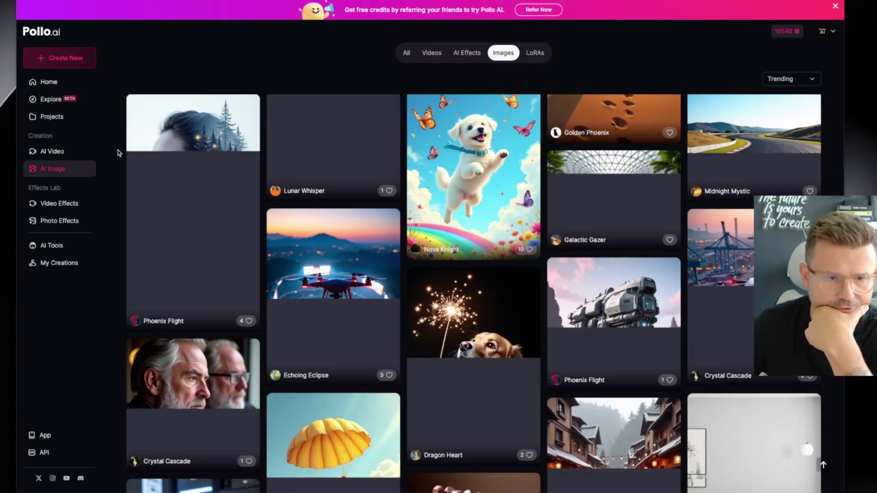
scroll(118, 153, "down", 1)
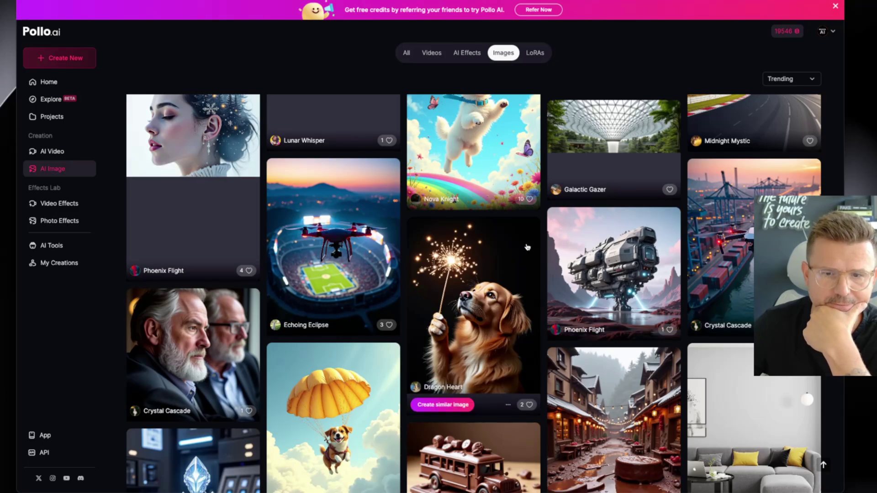
scroll(528, 248, "down", 5)
scroll(528, 247, "down", 6)
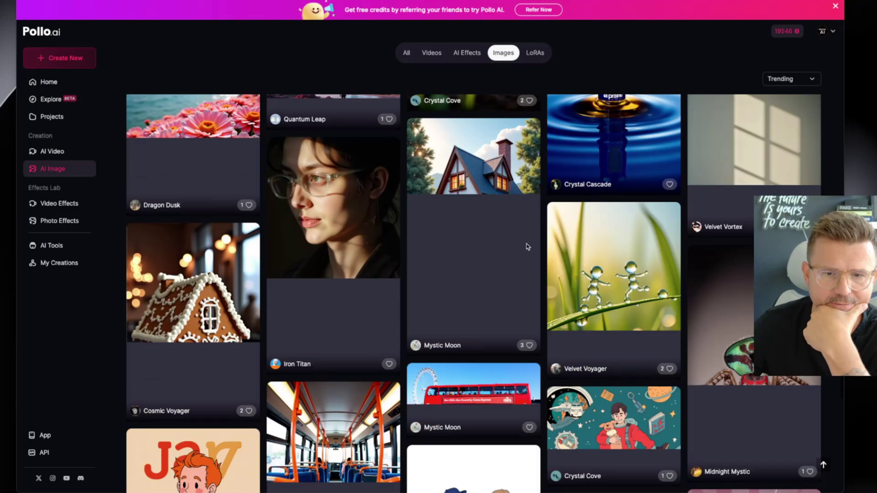
scroll(527, 247, "down", 5)
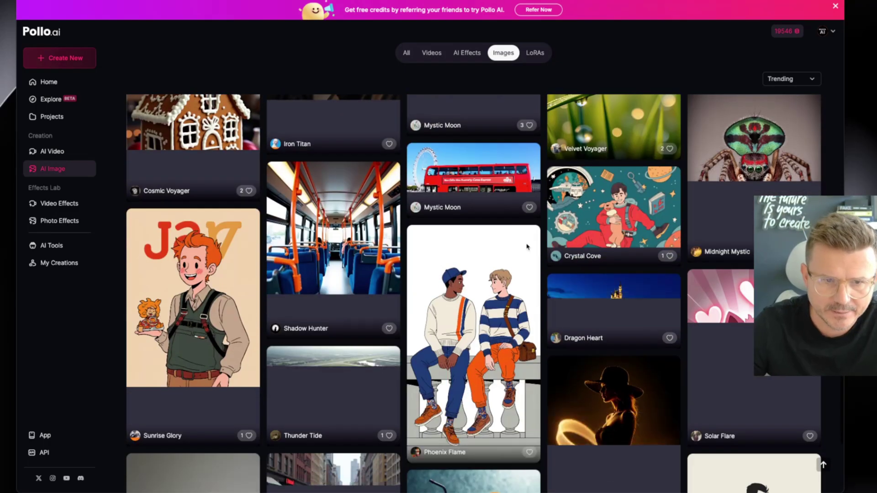
scroll(527, 247, "down", 1)
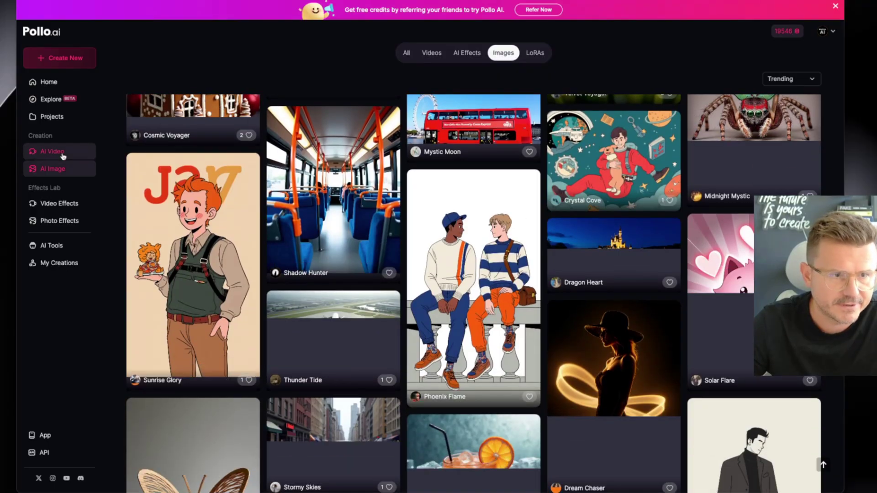
Switch to the AI Video gallery and check the bee video's prompt and settings.
left_click(63, 156)
scroll(530, 274, "down", 8)
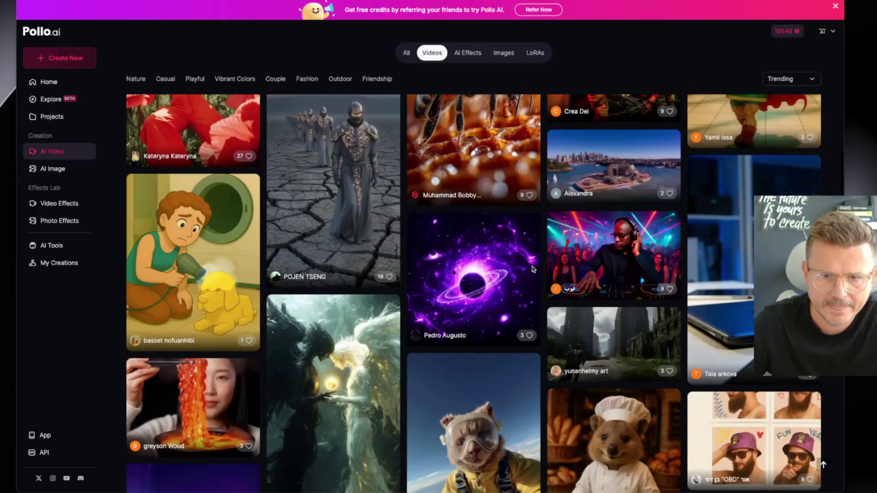
scroll(533, 270, "down", 2)
scroll(457, 256, "up", 4)
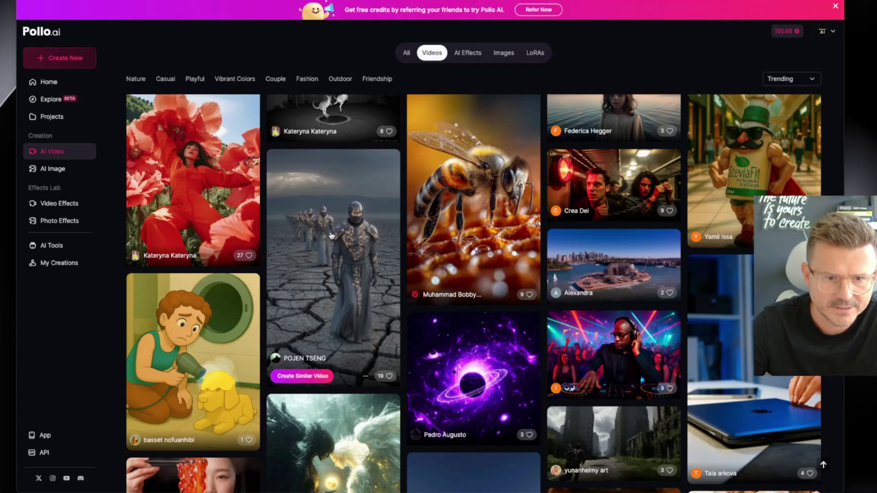
left_click(453, 222)
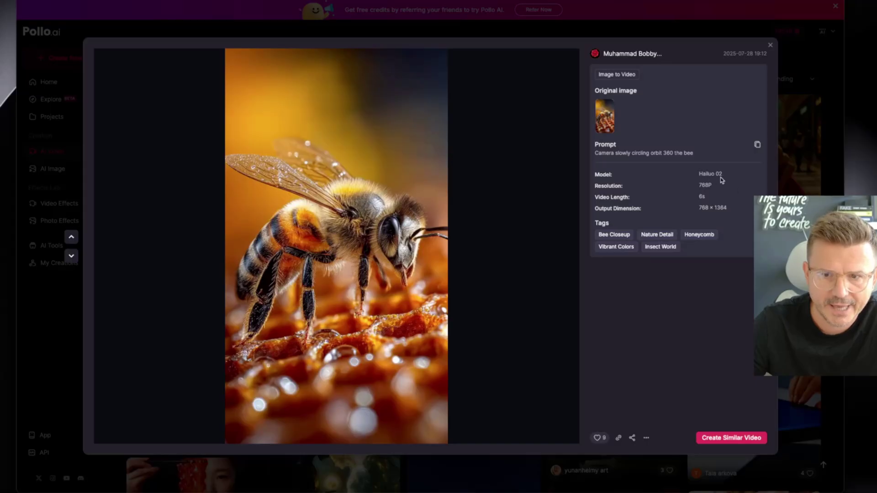
left_click(674, 33)
Open the laptop video's details, play it, and close the card.
scroll(540, 200, "down", 8)
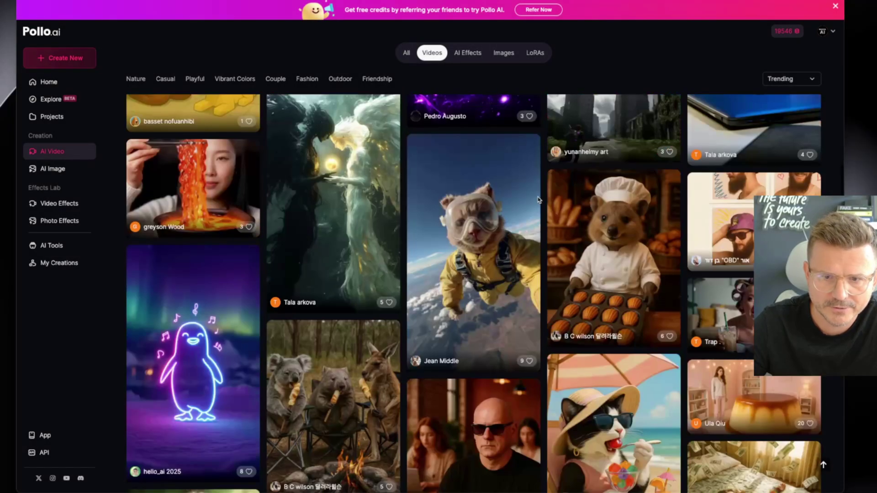
scroll(539, 199, "up", 2)
left_click(757, 178)
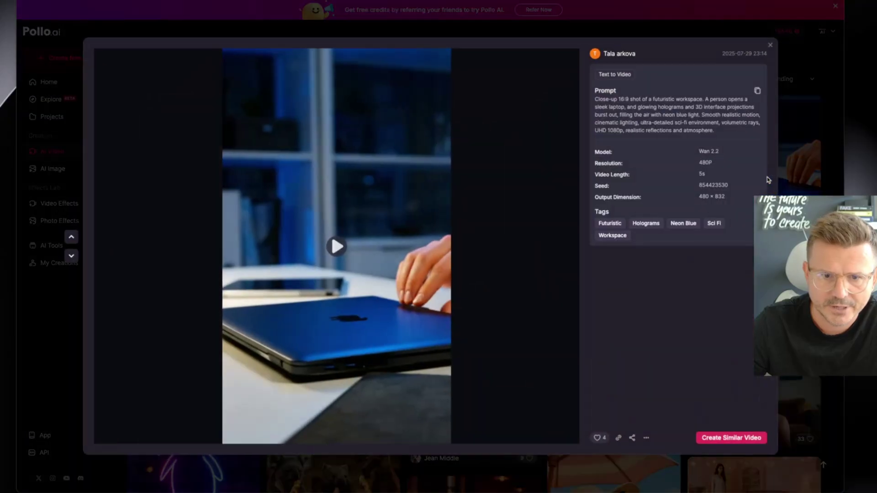
left_click(336, 246)
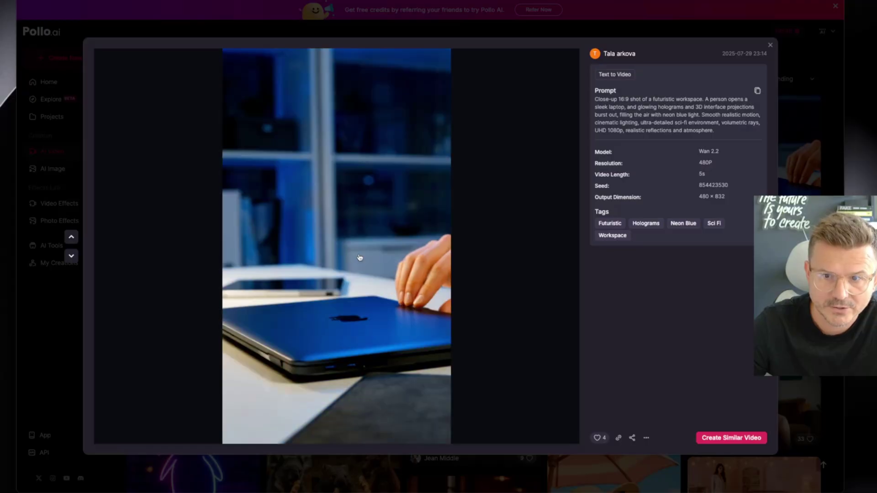
left_click(770, 45)
Prompt 'Create an image of a robot, running through a field with 1 million bees around it' and generate four 16:9 images.
scroll(470, 181, "down", 2)
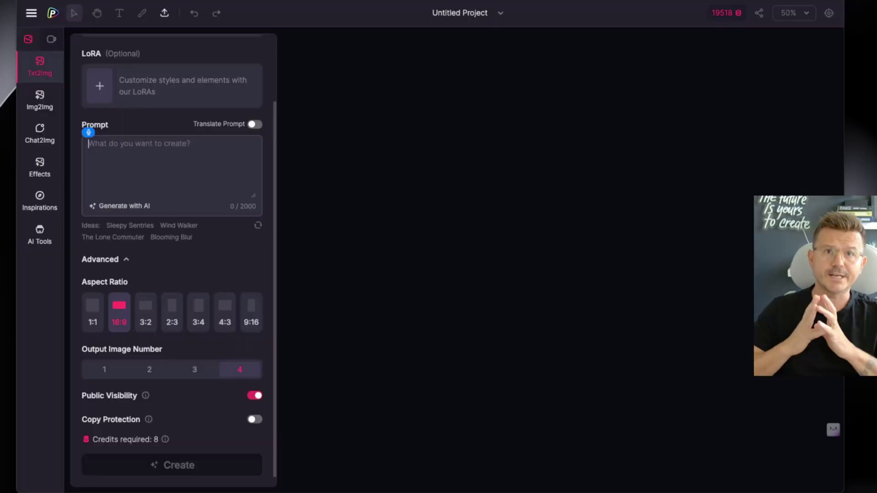
type("Create an image of a")
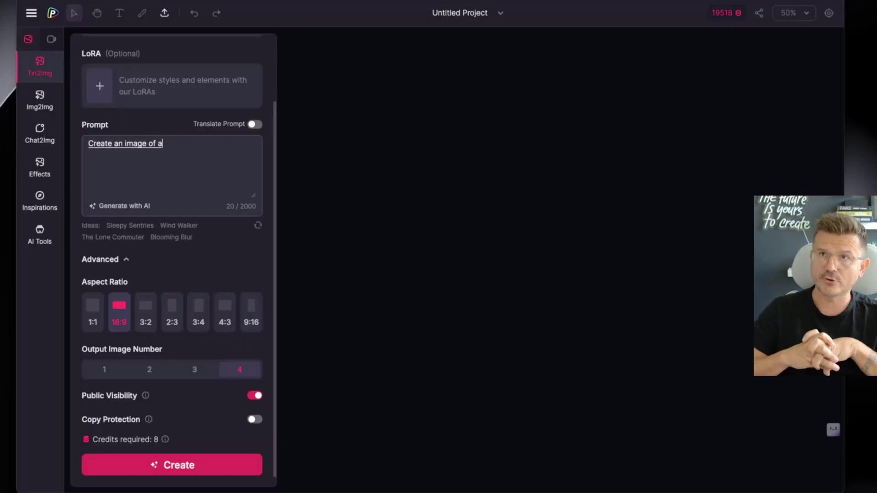
type(" robot, running through a field with")
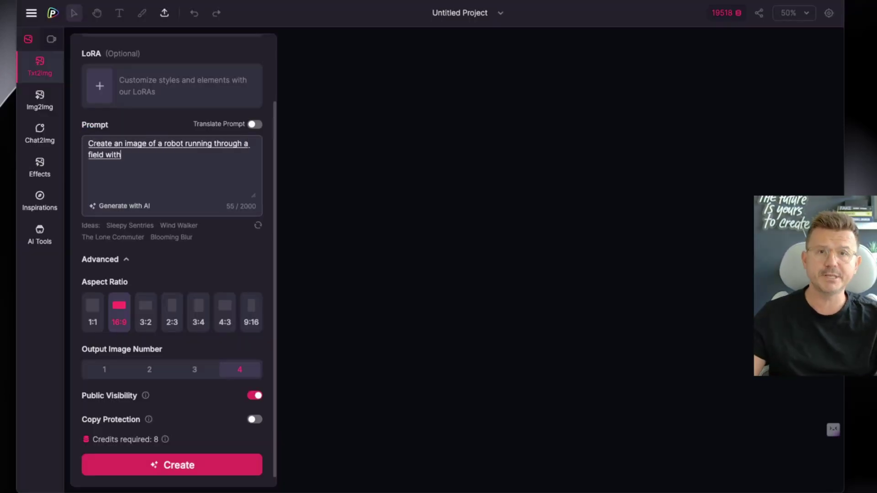
type(" 1 million bees around it in a")
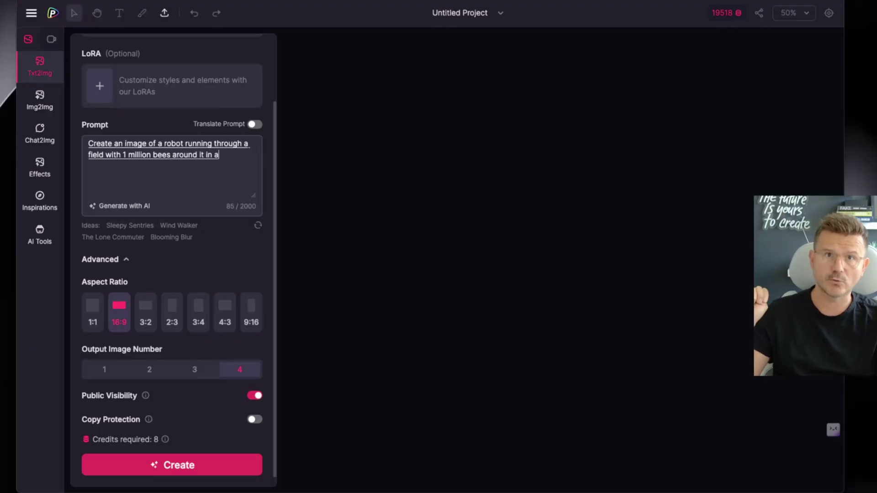
type(" futuristic world")
scroll(171, 367, "down", 1)
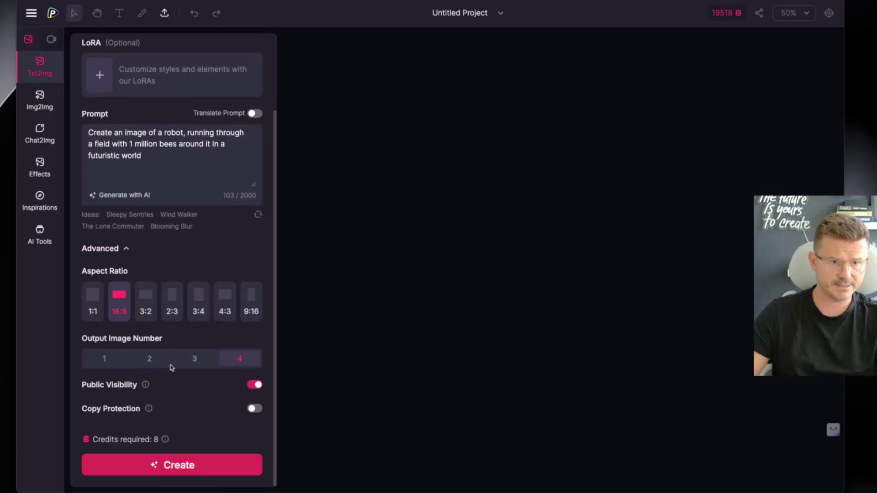
left_click(165, 463)
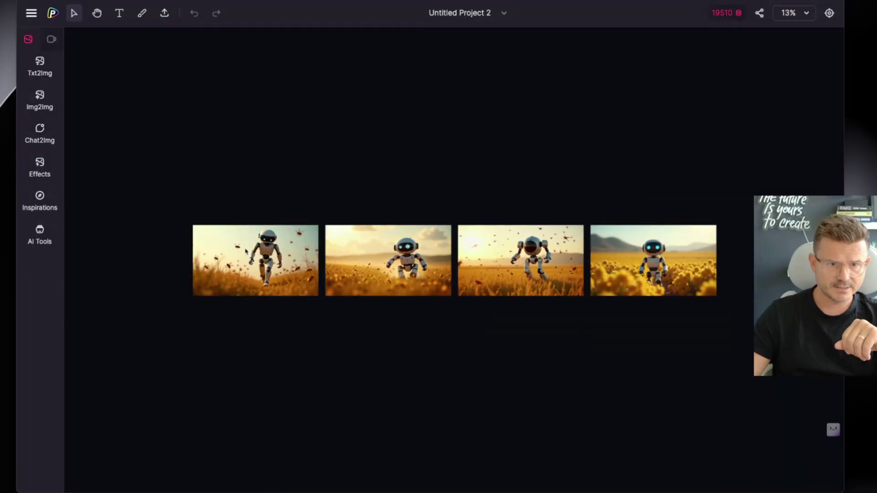
Compare the robot images, nudge the first and third into one row, and open Image-3's context menu.
left_click(245, 251)
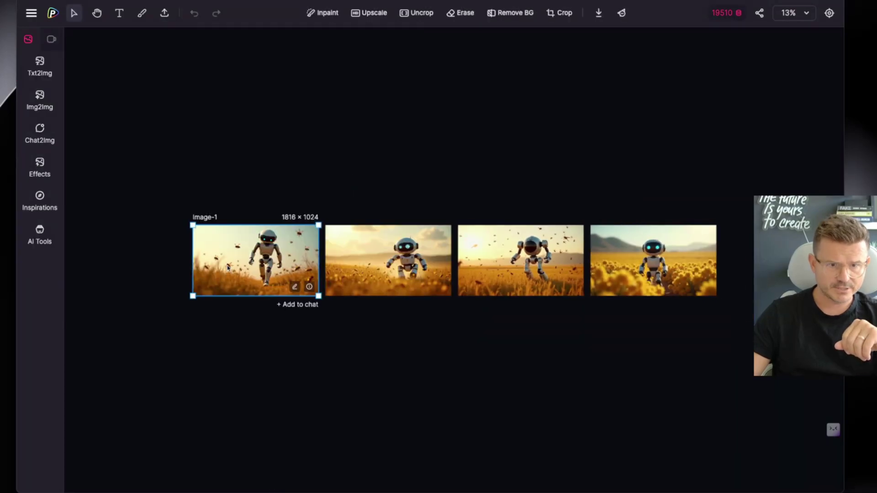
left_click(572, 277)
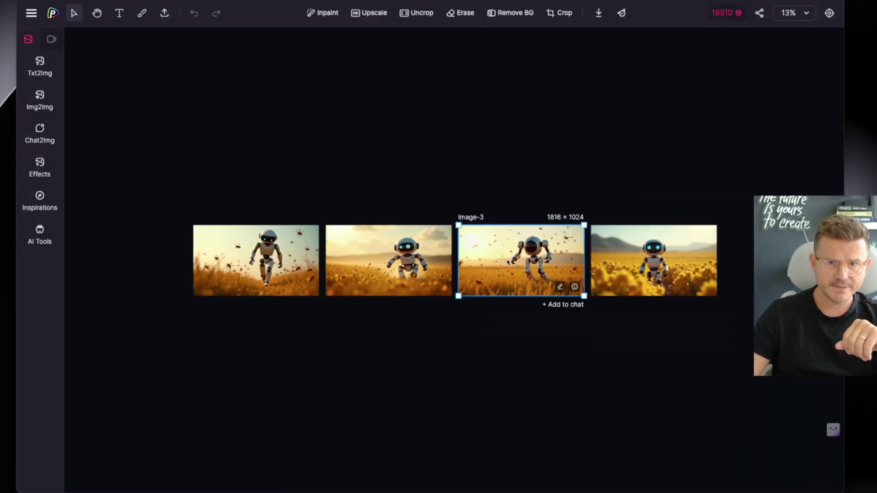
left_click(411, 256)
left_click_drag(266, 260, 267, 260)
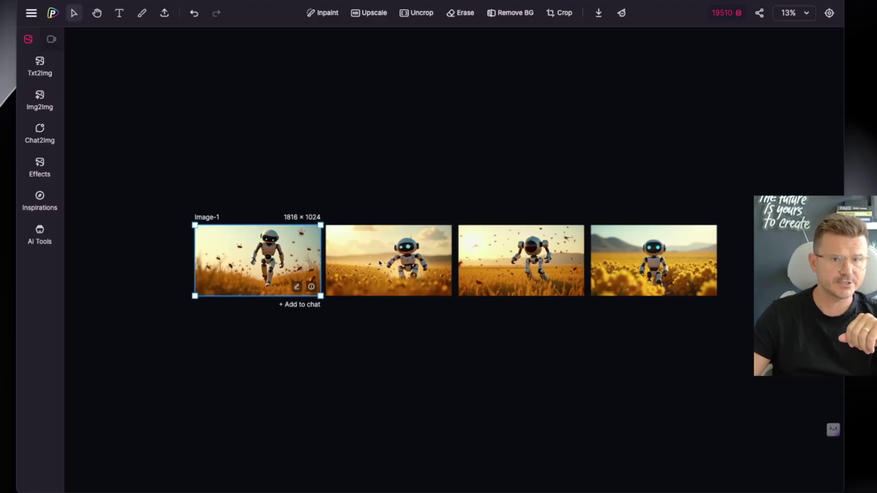
left_click(379, 263)
mouse_move(531, 273)
left_mouse_down()
mouse_move(548, 182)
mouse_move(268, 154)
mouse_move(552, 161)
mouse_move(525, 270)
left_mouse_up()
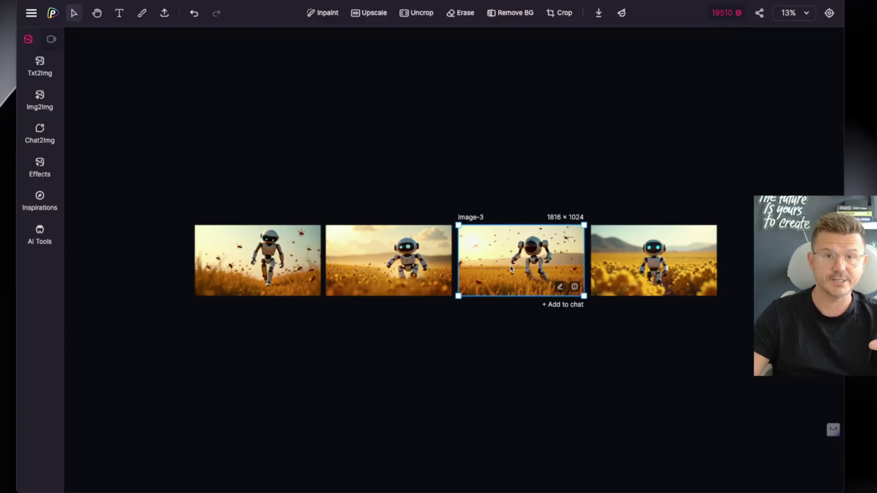
right_click(511, 270)
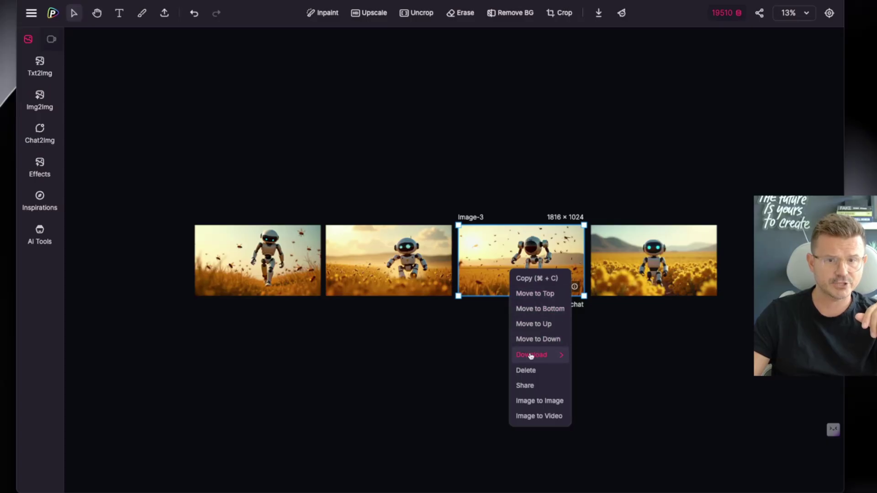
mouse_move(531, 356)
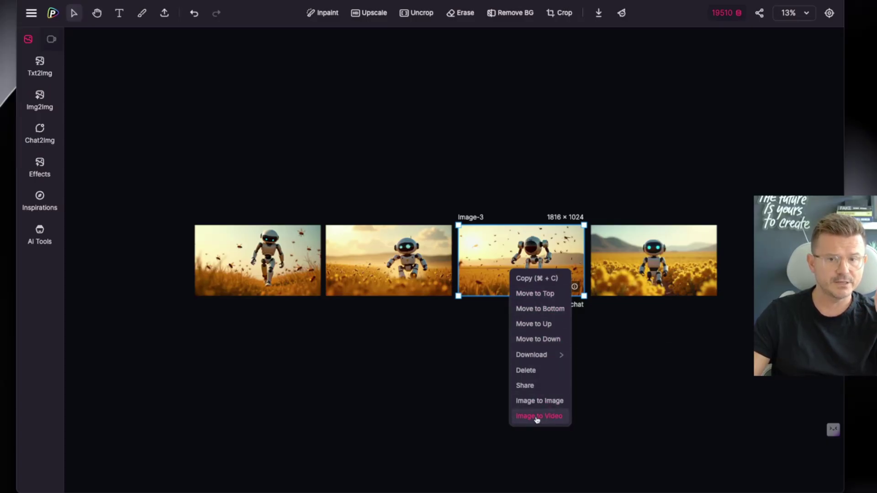
Start Image to Video from Image-3 and choose the Kling 2.1 model.
left_click(538, 416)
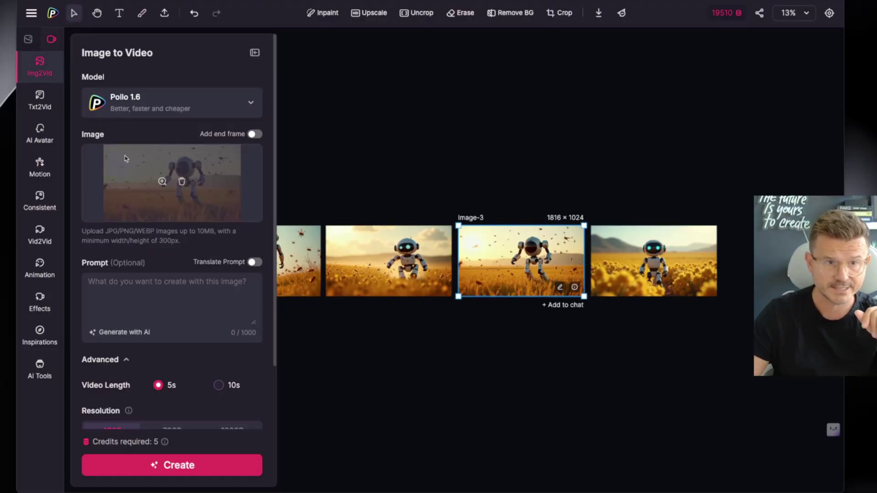
left_click(160, 101)
left_click(133, 190)
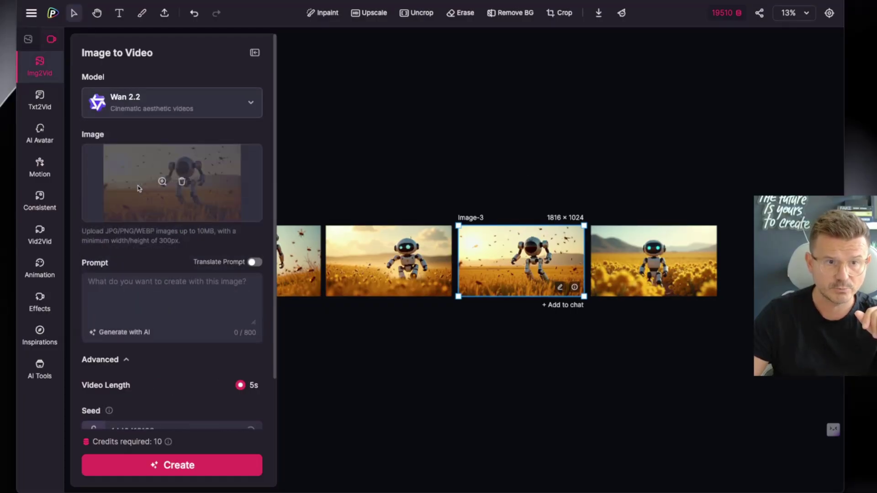
left_click(161, 101)
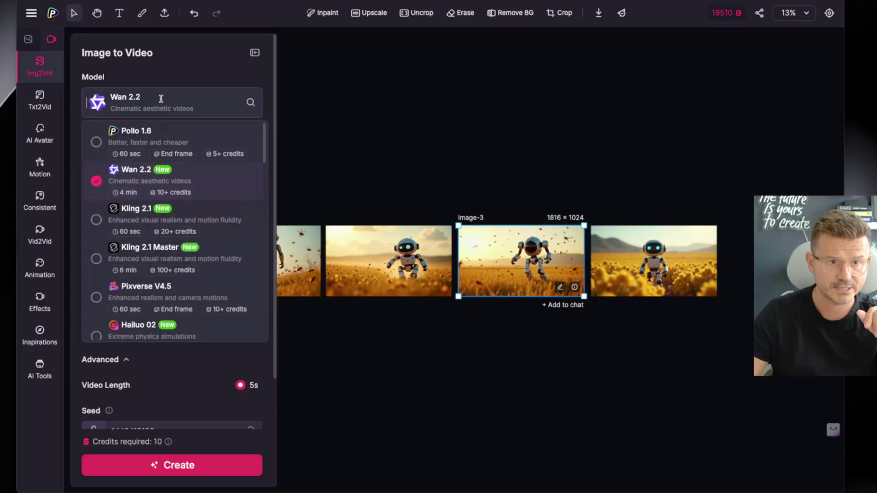
left_click(135, 208)
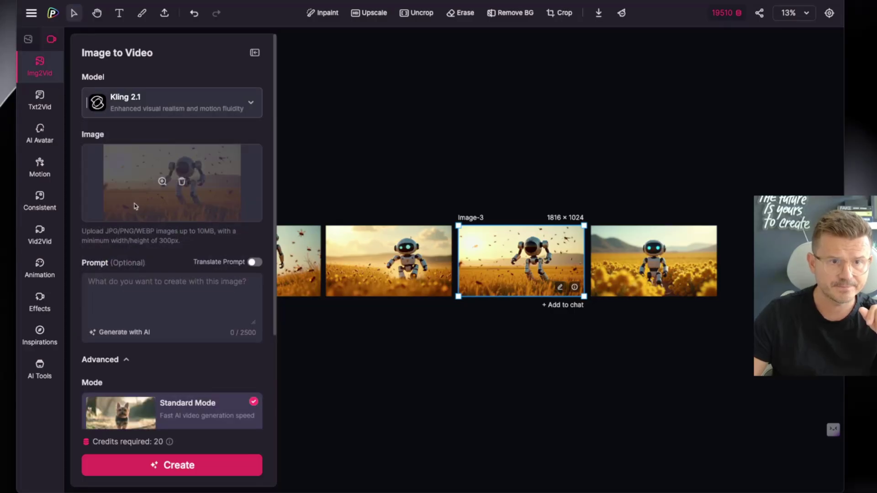
Dictate the bees-attack-and-tear-apart-the-robot prompt, select Professional Mode, and generate the video.
left_click(159, 284)
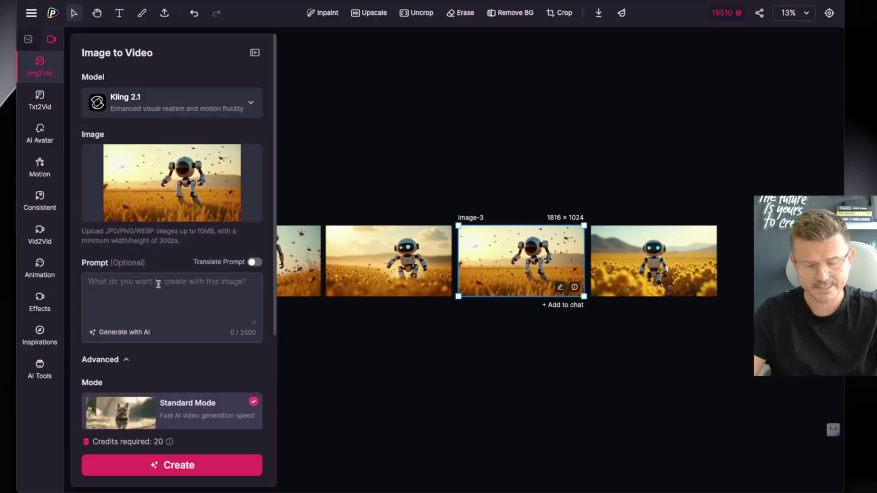
key("fn")
key("fn")
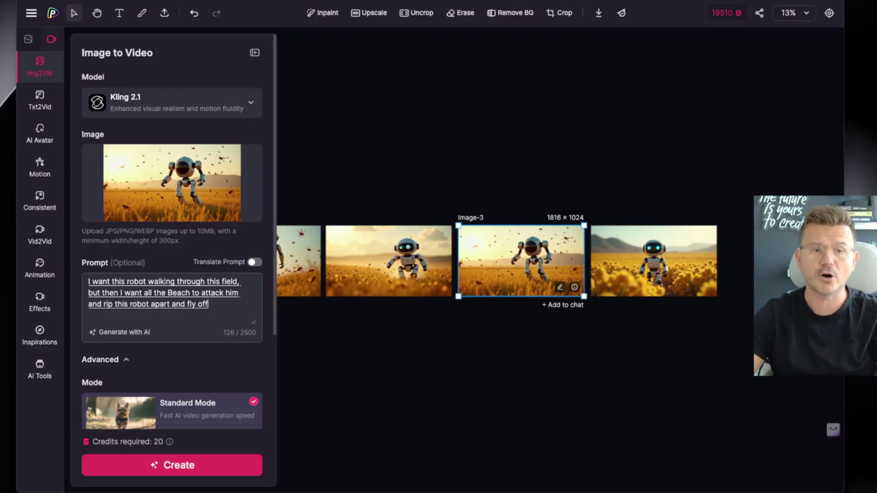
scroll(153, 235, "down", 5)
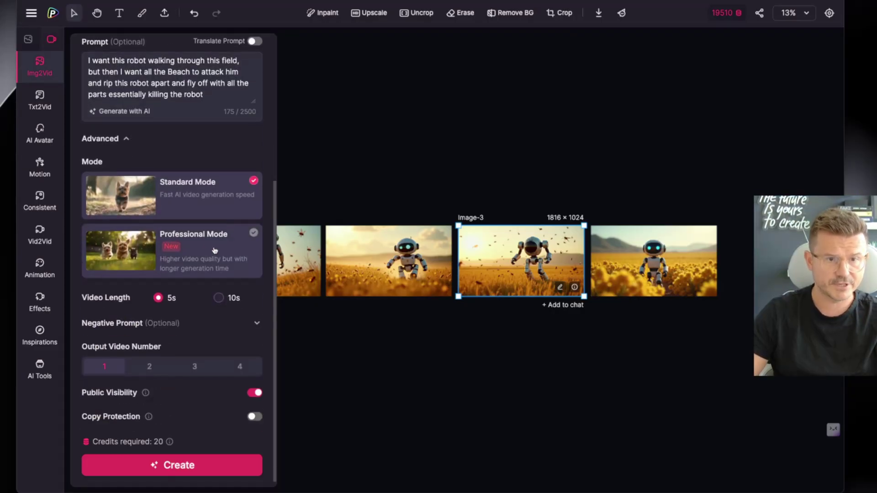
left_click(215, 252)
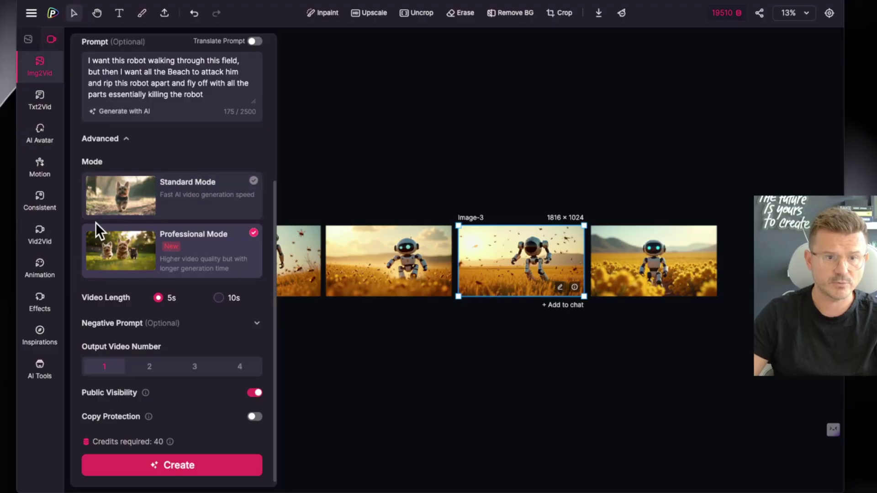
scroll(169, 274, "down", 1)
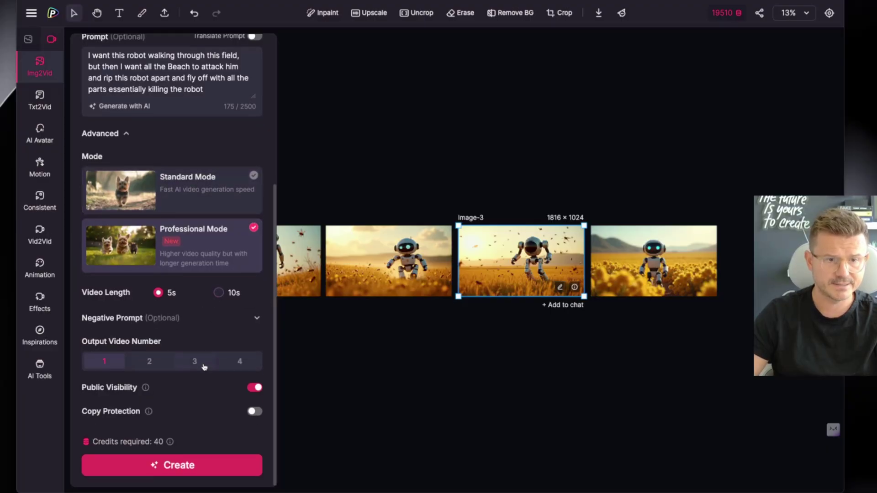
scroll(192, 329, "down", 1)
left_click(182, 465)
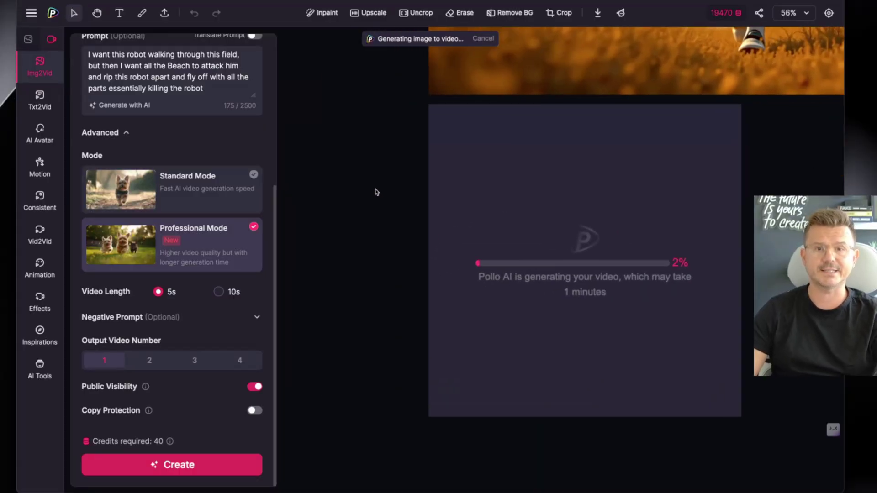
Wait for the Kling 2.1 bee-attack video to reach 100% and appear below the robot image.
scroll(376, 192, "up", 5)
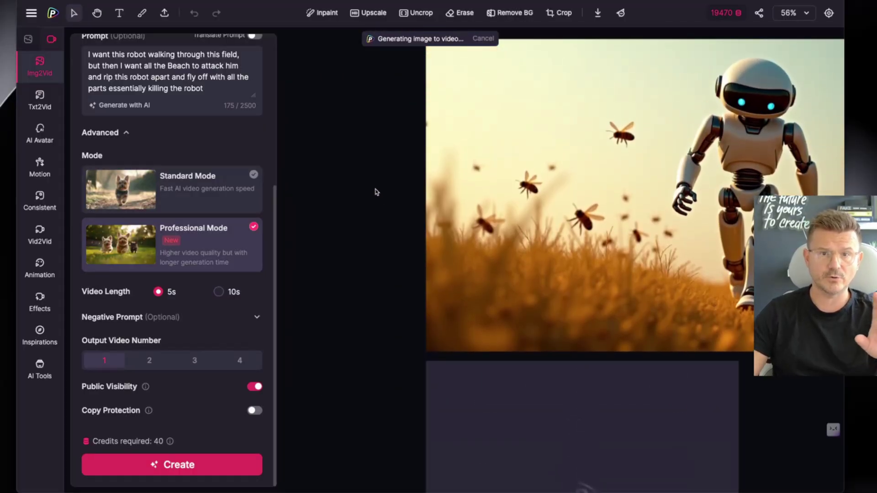
scroll(376, 192, "down", 5)
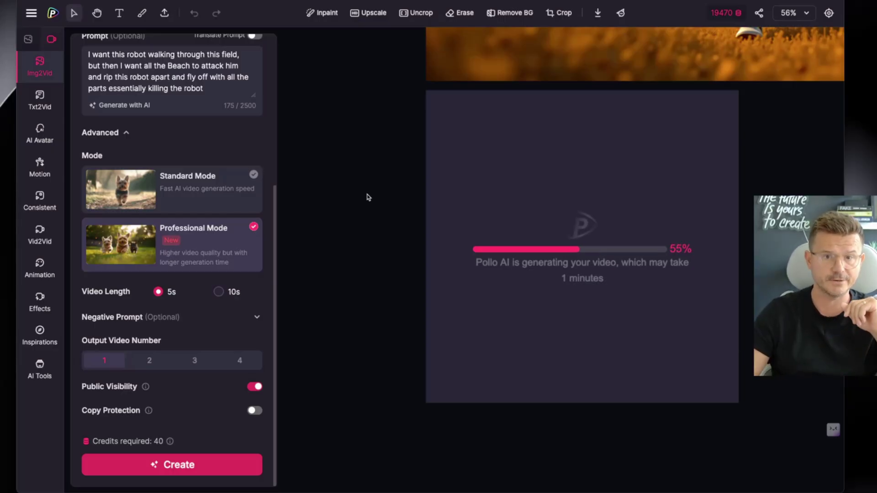
scroll(368, 197, "right", 3)
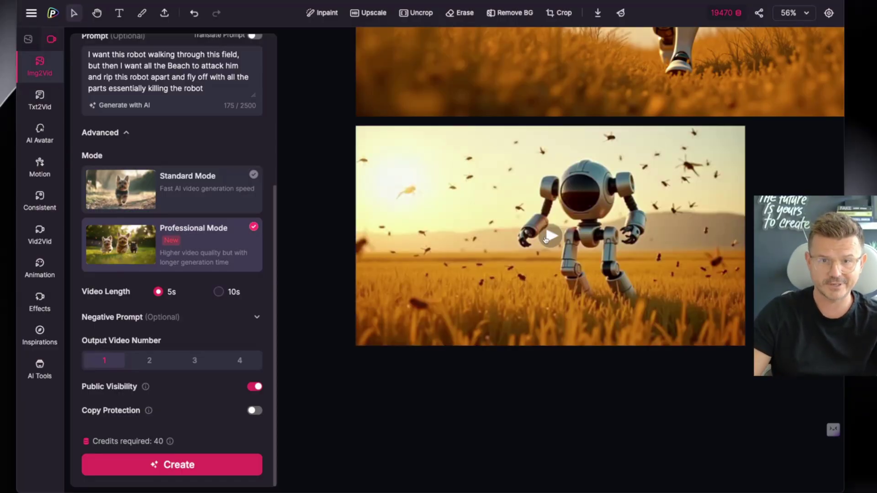
Play the finished Video-1 bee-attack clip and replay it from the start.
left_click(570, 223)
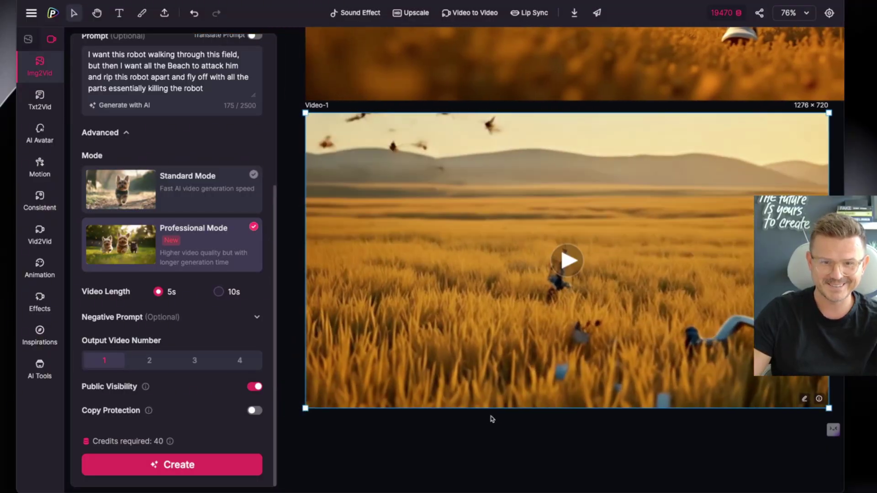
left_click(568, 270)
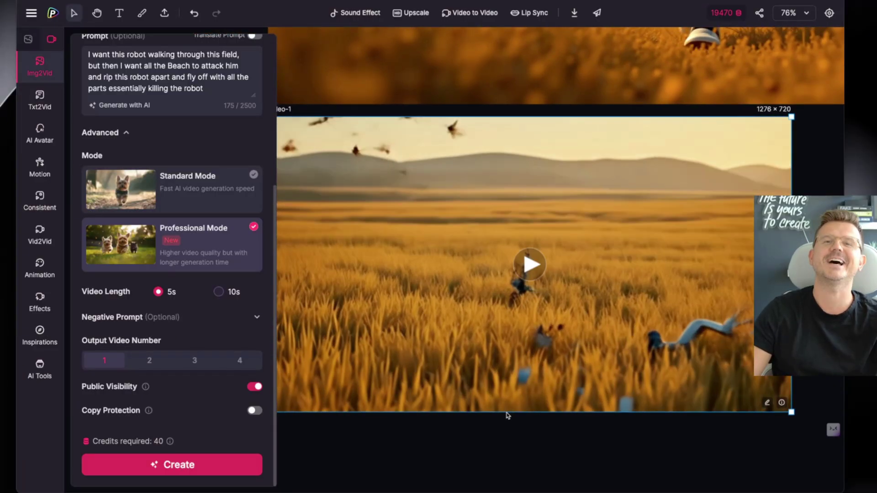
scroll(608, 131, "up", 2)
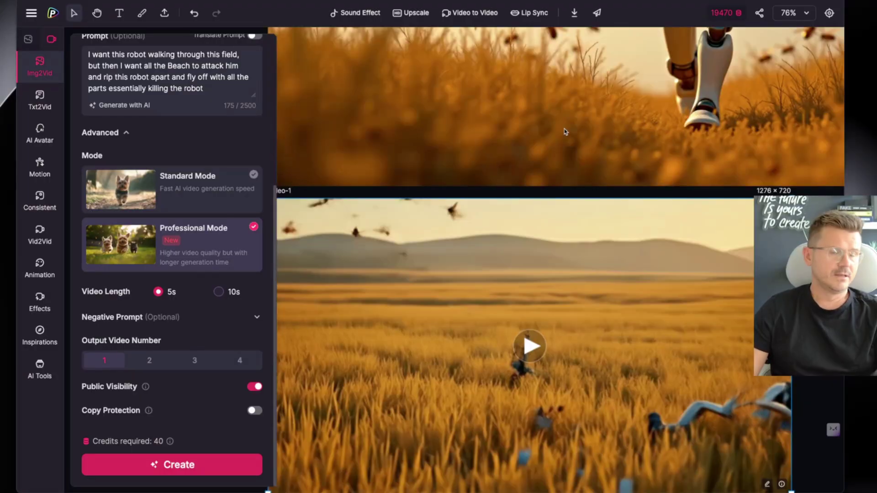
Open the monthly credits summary, then the daily check-in offer.
left_click(724, 15)
double_click(723, 16)
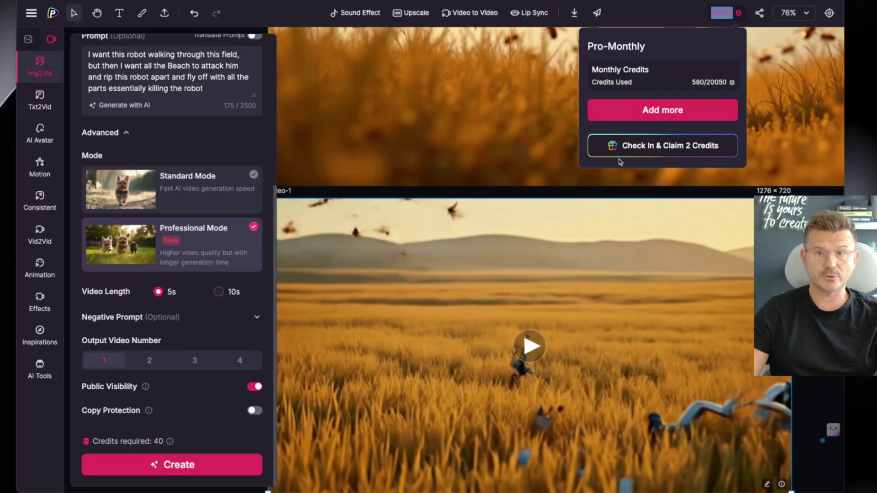
left_click(675, 147)
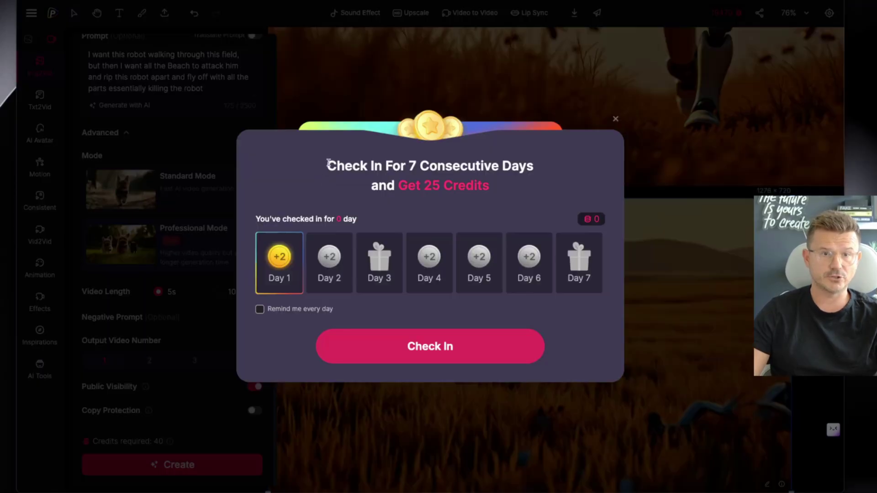
Highlight the '7 consecutive days' heading and the 'Get 25 Credits' reward text.
left_click_drag(327, 164, 563, 168)
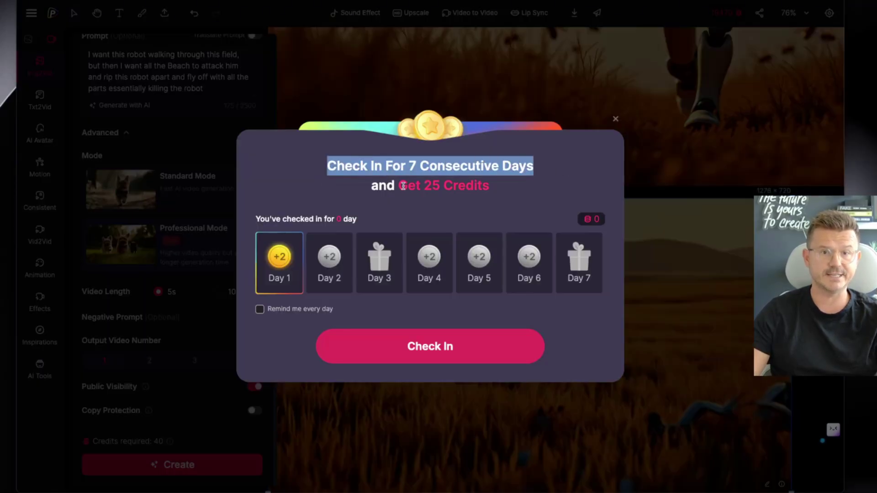
left_click_drag(397, 185, 490, 187)
left_click(379, 186)
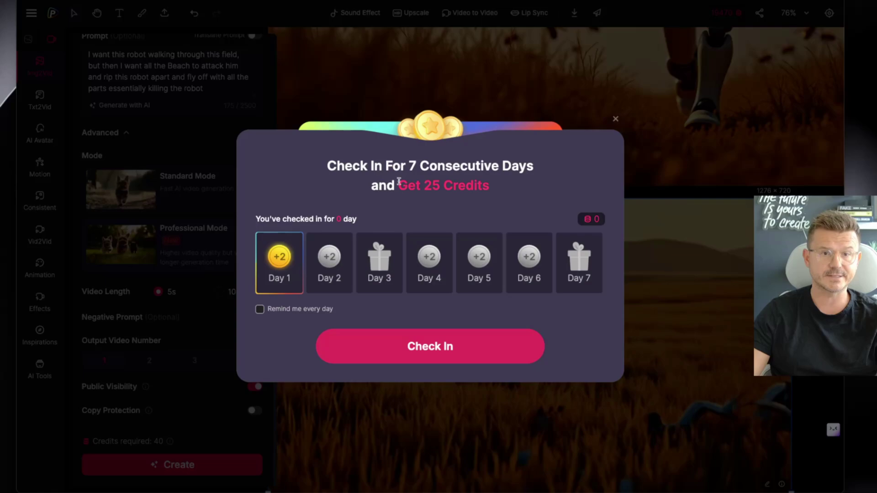
left_click_drag(398, 186, 564, 184)
left_click(565, 182)
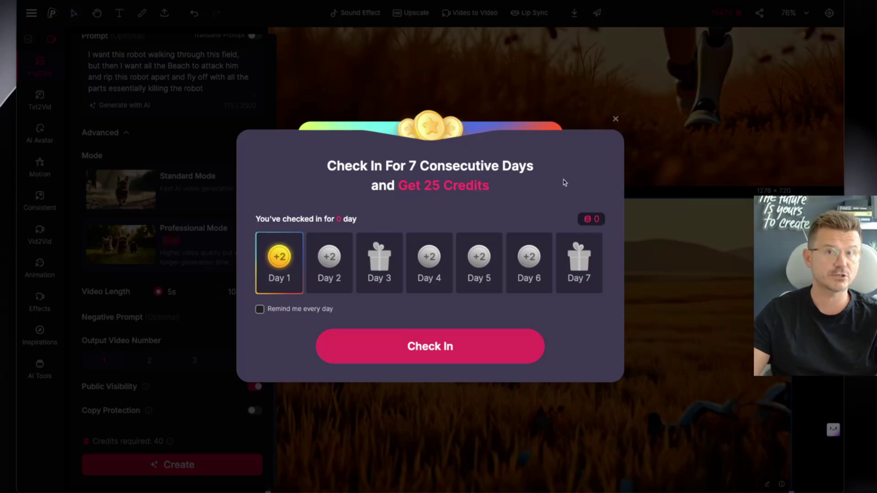